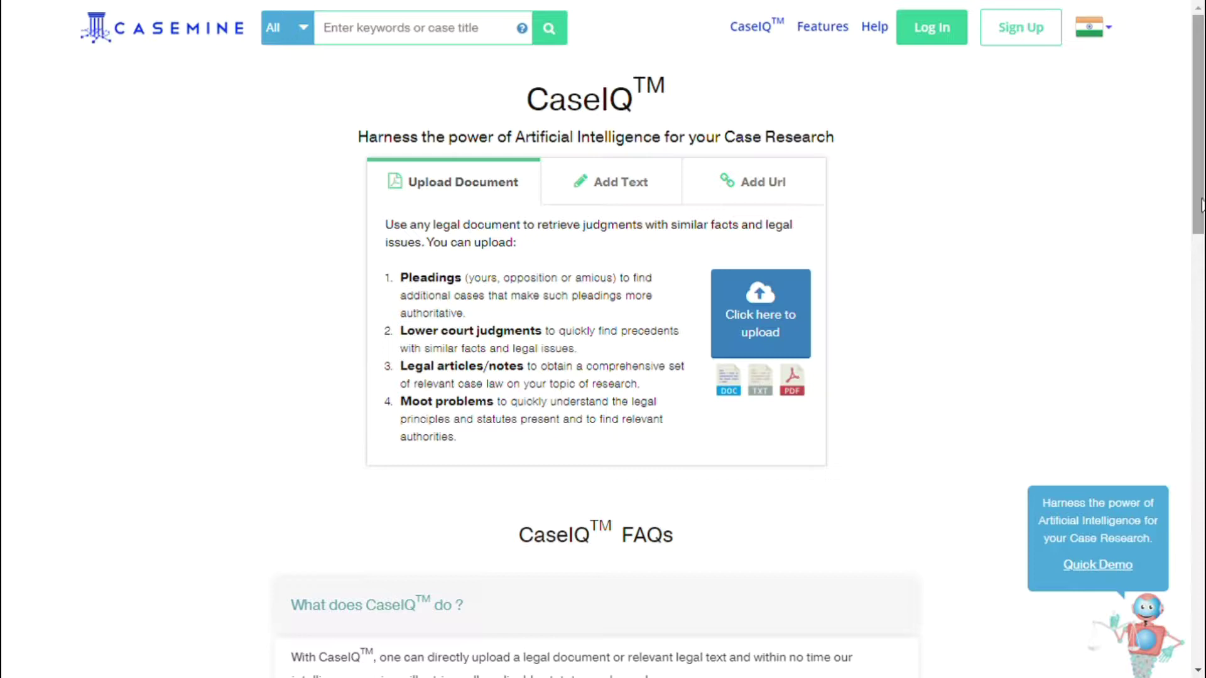
Step: View the text-entry and URL options for submitting material to CaseIQ
left_click(650, 186)
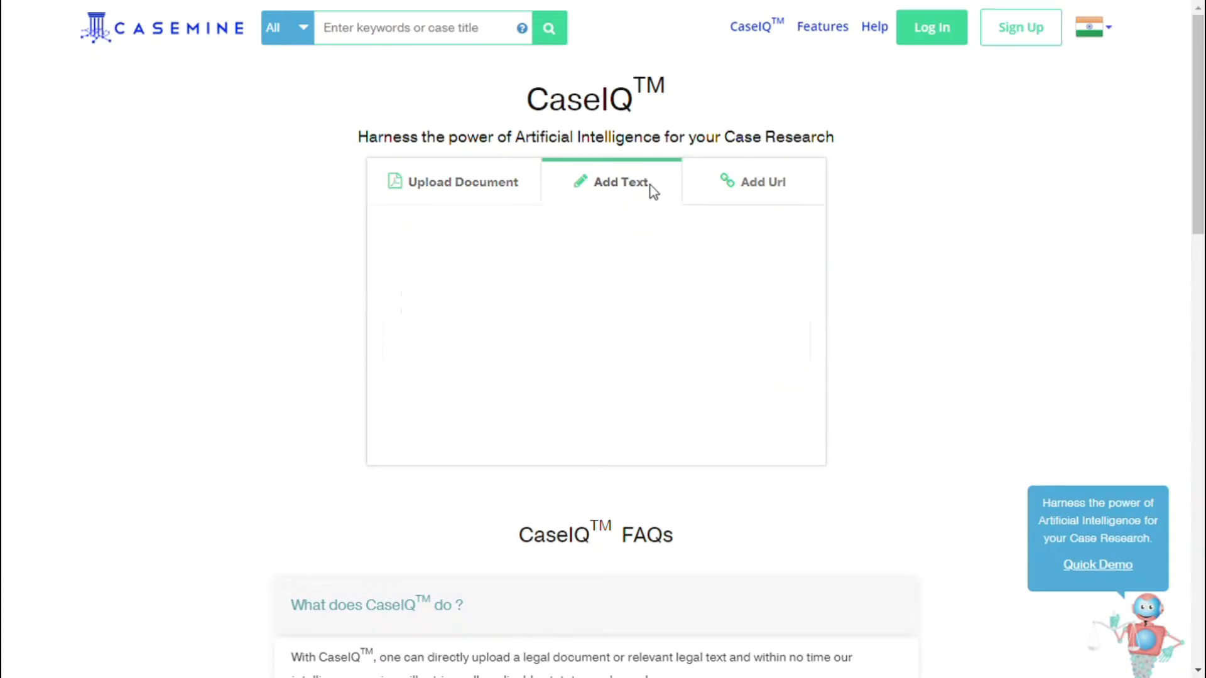
left_click(714, 194)
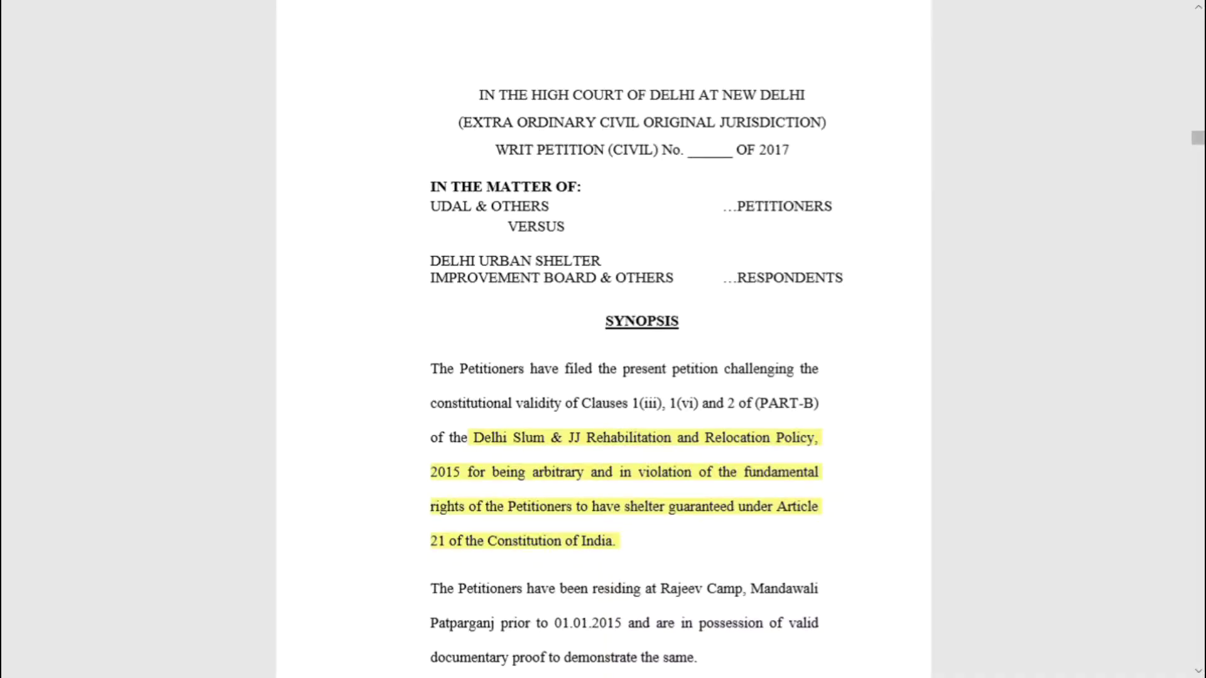
Step: Read the highlighted passages in the writ petition's synopsis, down to the list of dates and events
scroll(625, 339, "down", 20)
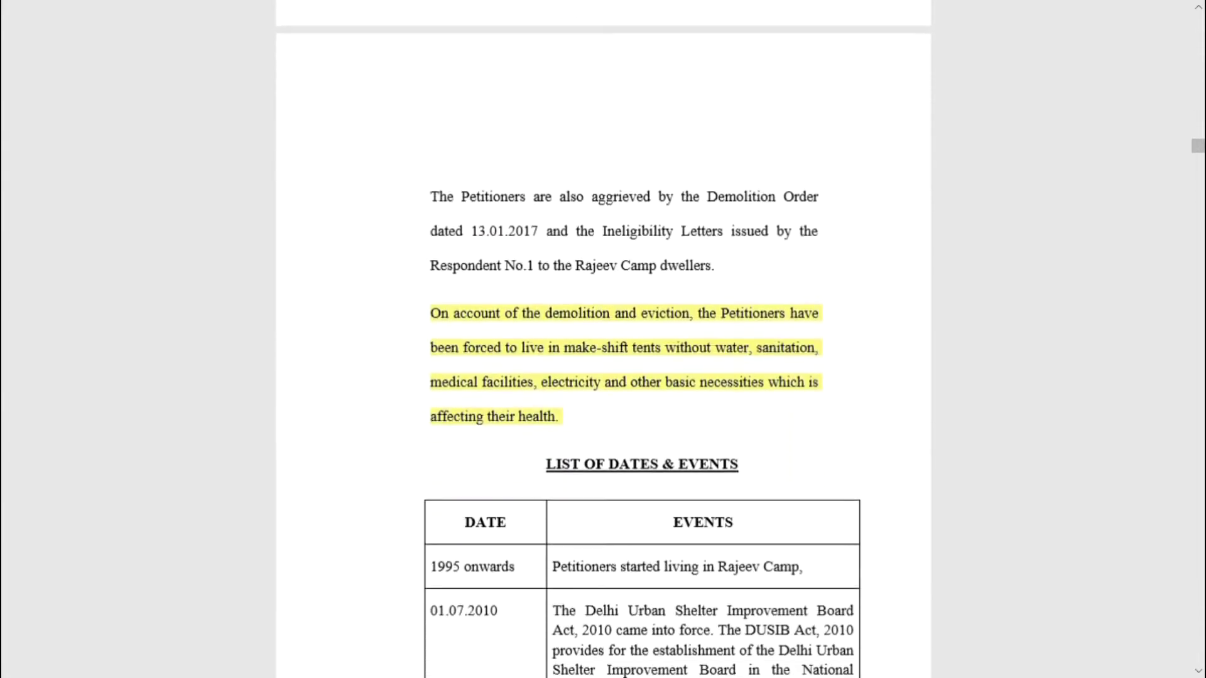
scroll(625, 339, "down", 1)
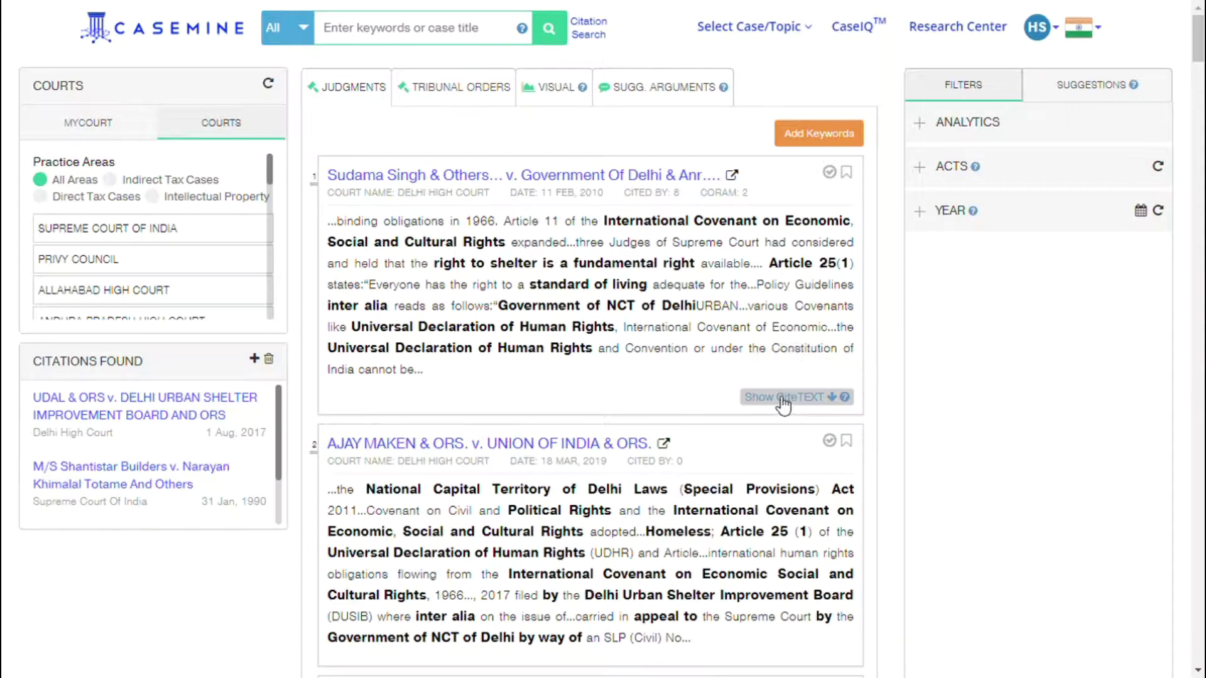
Step: Review the list of judgments matched to the petition, checking the courts, dates and highlighted shared terms
scroll(756, 357, "down", 5)
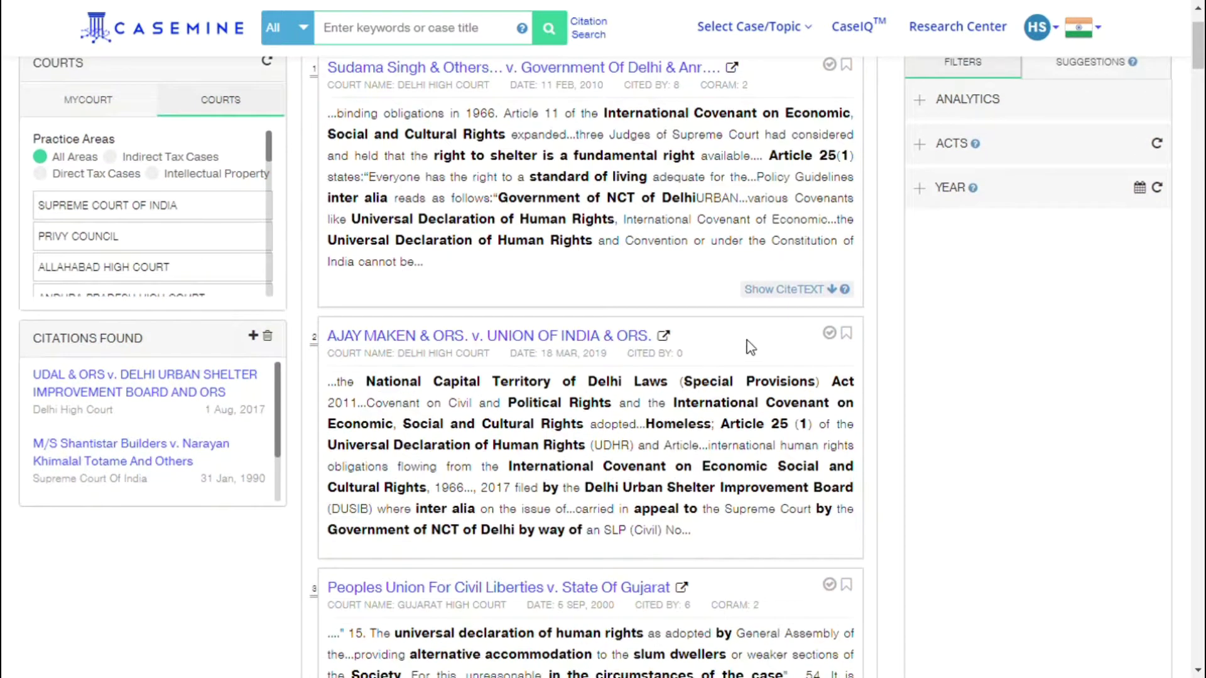
scroll(757, 342, "down", 4)
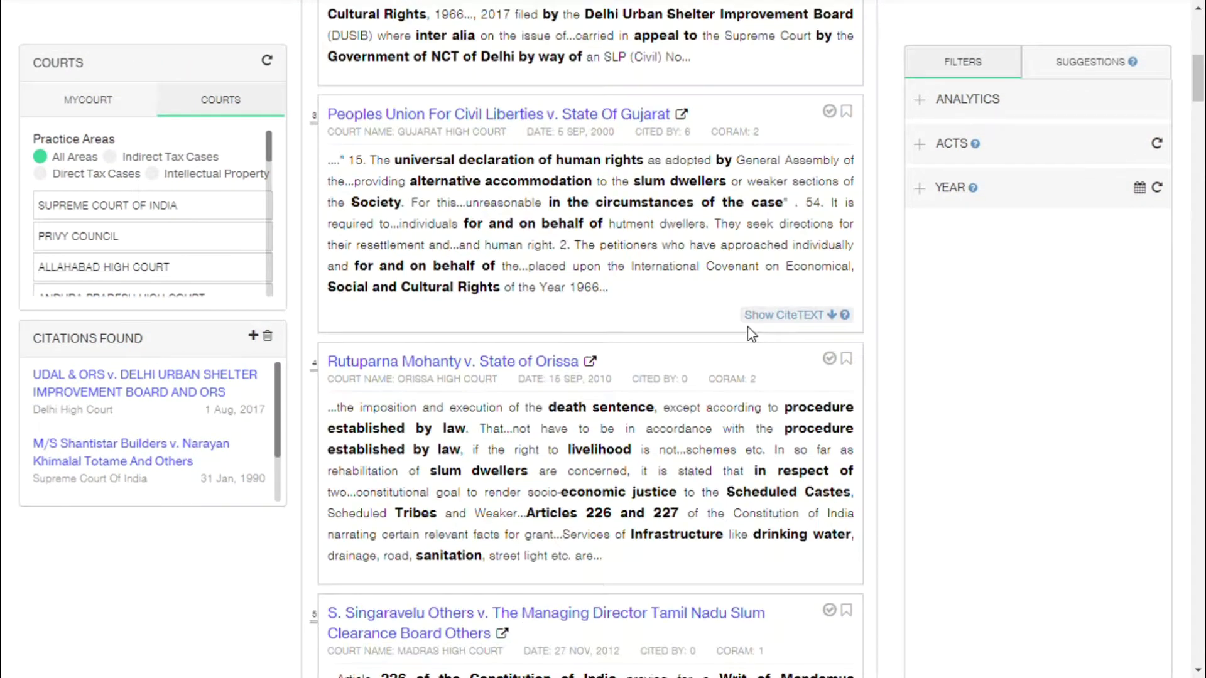
scroll(757, 327, "down", 2)
scroll(757, 323, "down", 2)
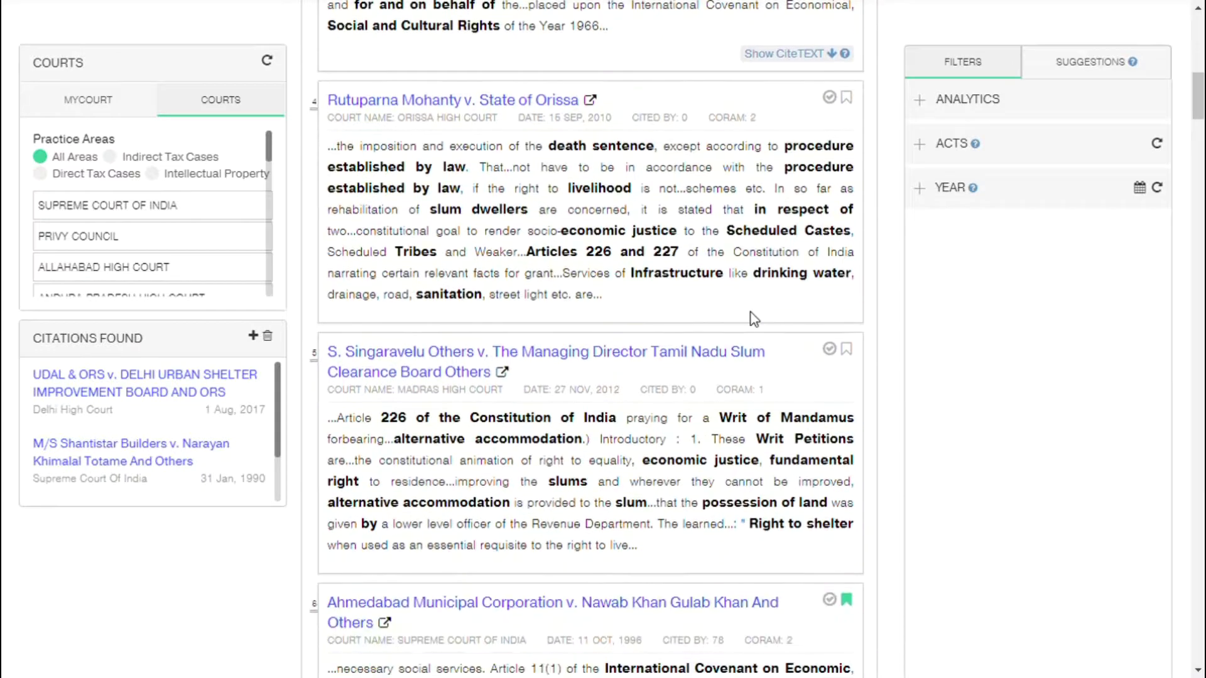
scroll(754, 304, "down", 1)
scroll(755, 300, "down", 2)
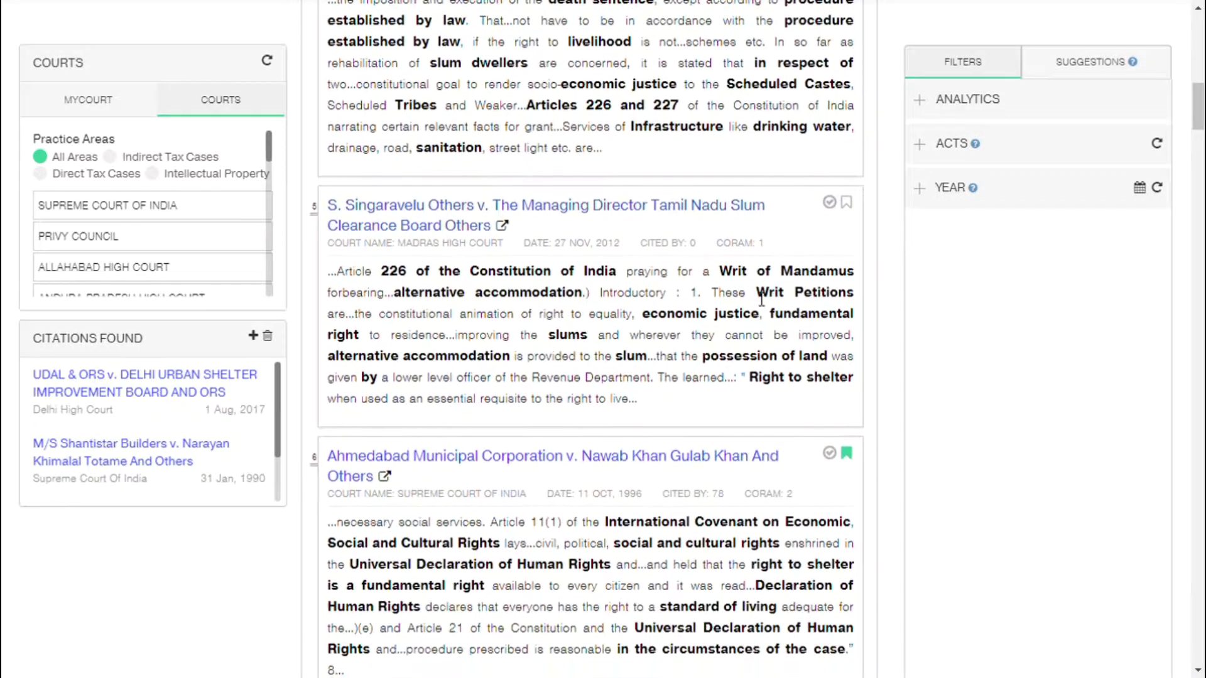
scroll(761, 294, "down", 1)
scroll(763, 290, "down", 4)
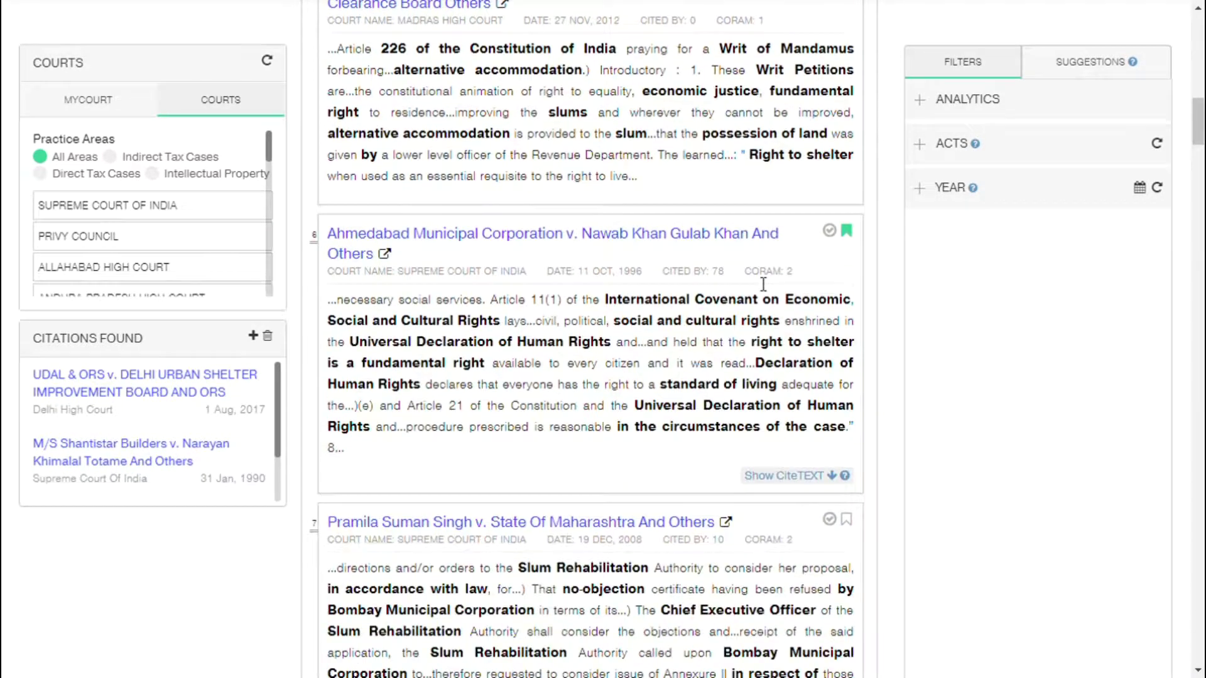
scroll(763, 280, "up", 5)
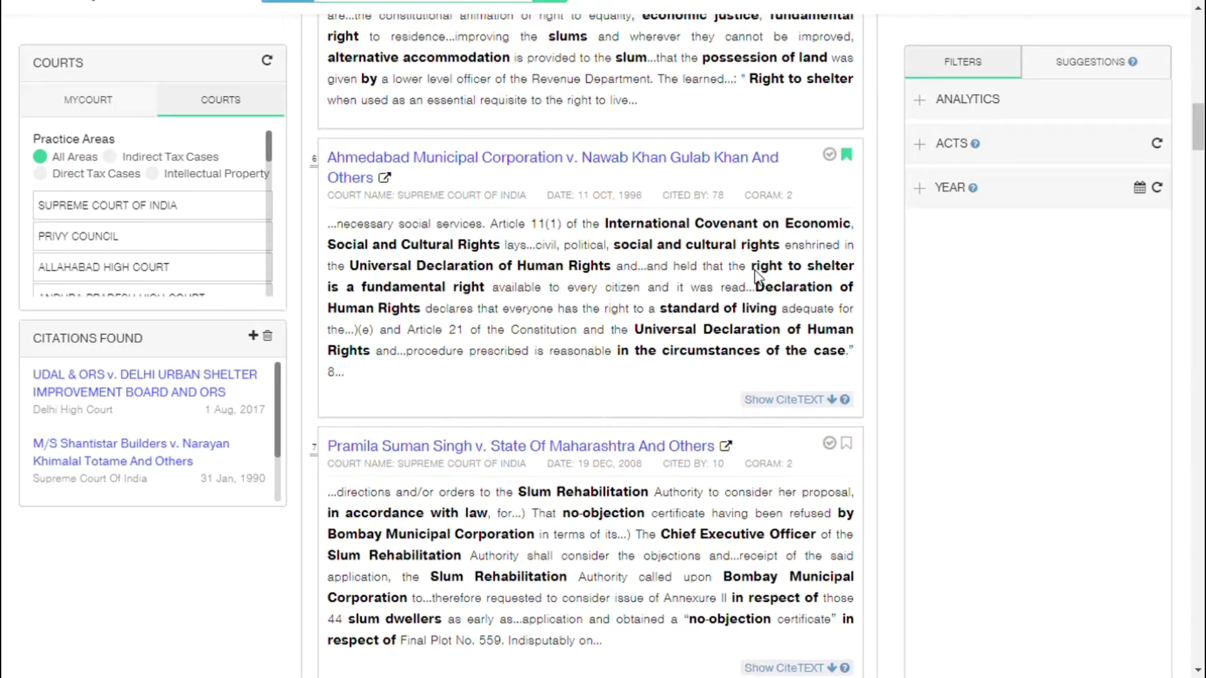
scroll(763, 276, "up", 15)
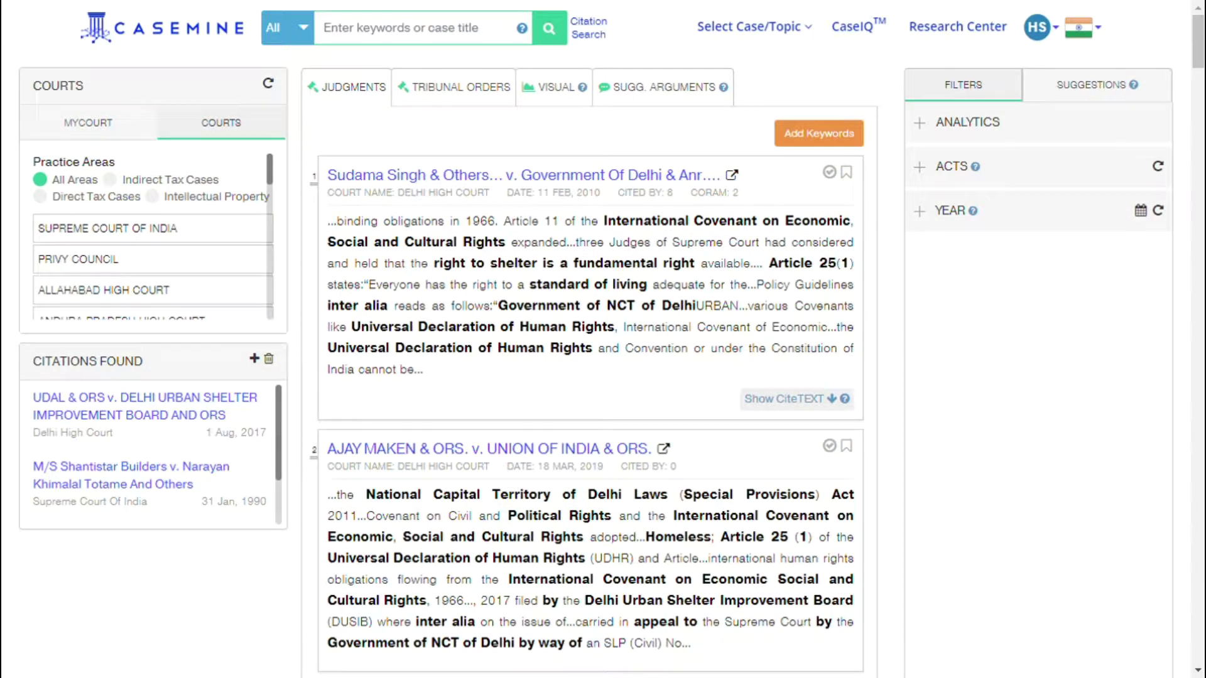
Step: View the keyword-adding option and the Acts and Year filters for refining the judgment results
left_click(836, 134)
left_click(876, 79)
left_click(956, 169)
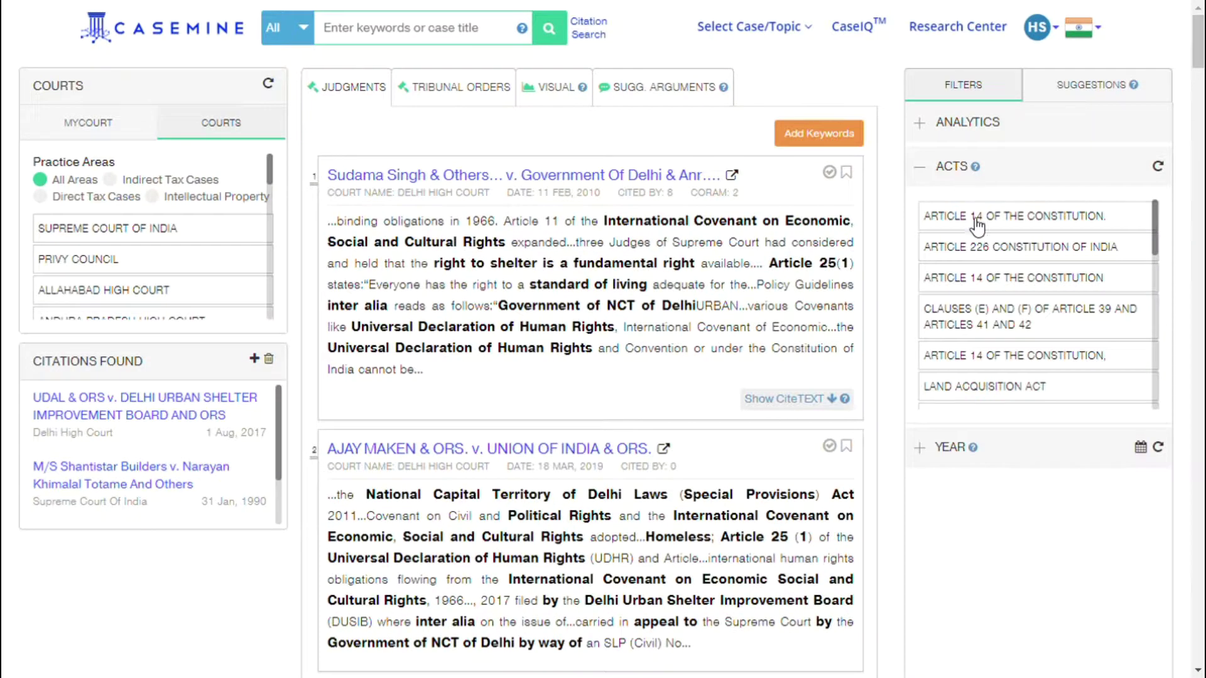
left_click(955, 461)
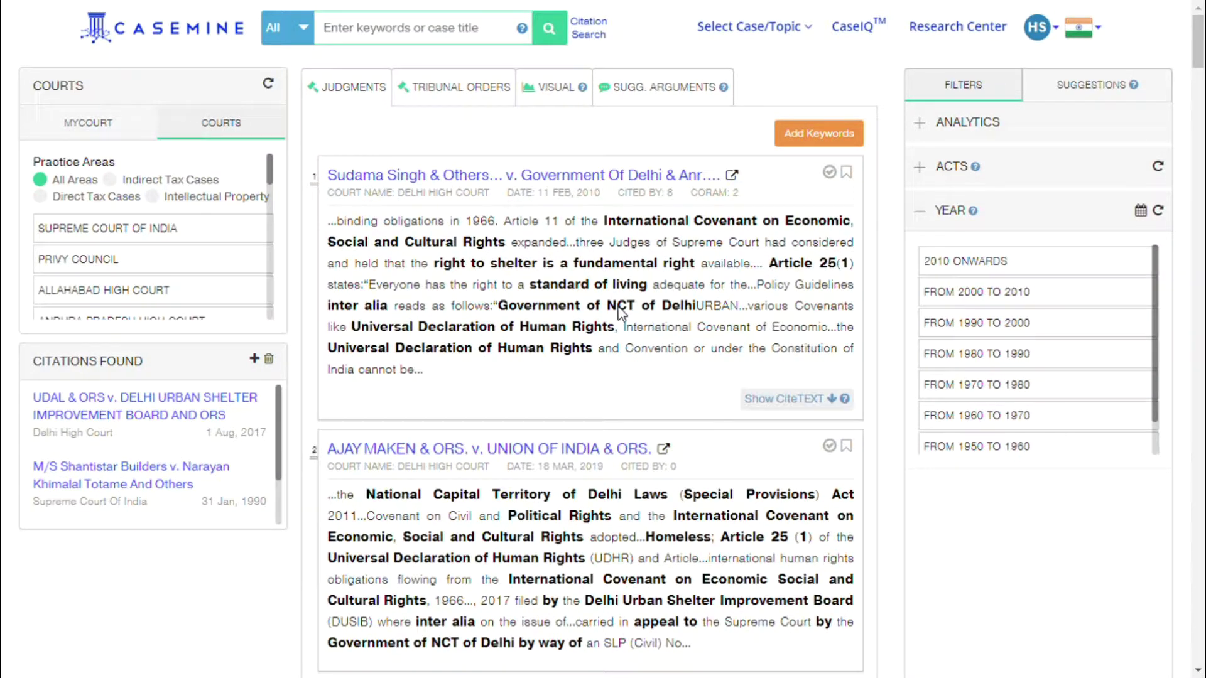
scroll(230, 198, "down", 3)
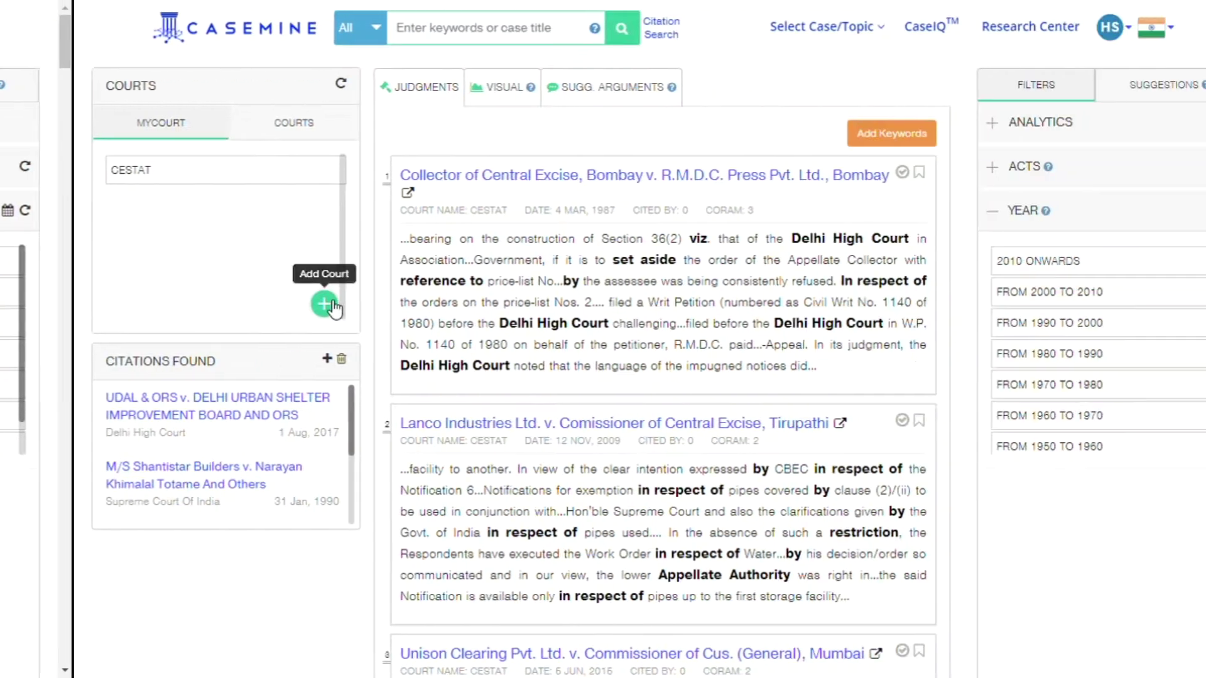
Step: Open the court selection for the personal court list and view the available tribunals
left_click(251, 304)
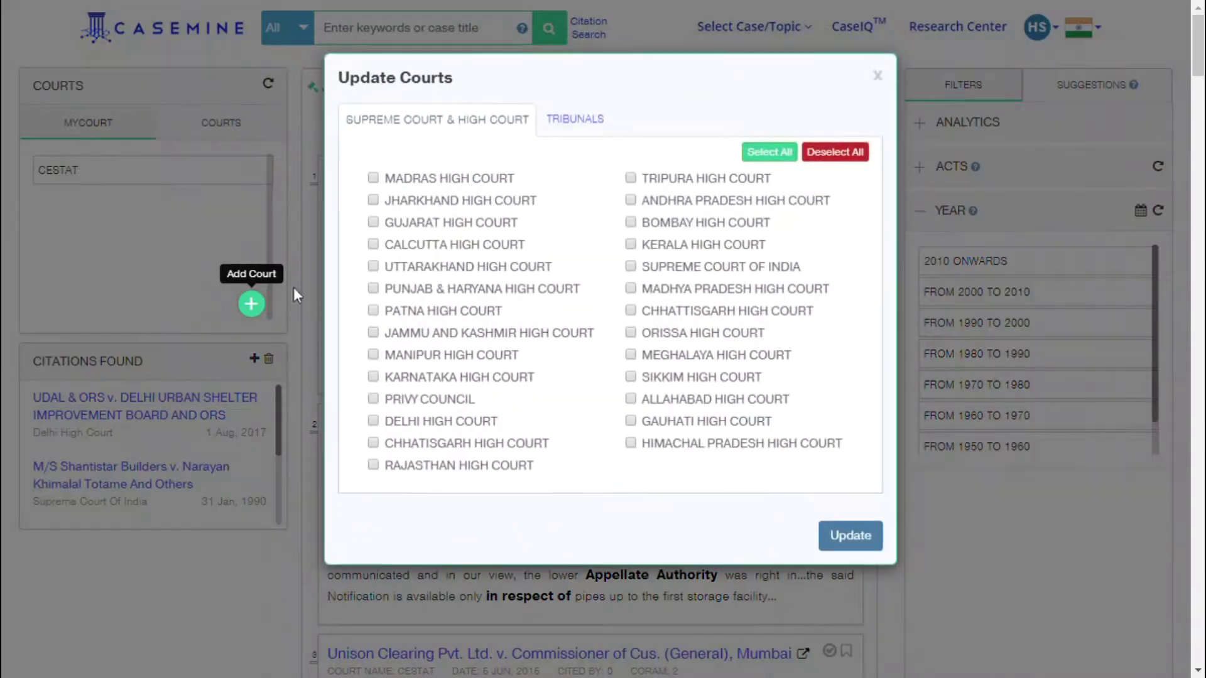
left_click(571, 115)
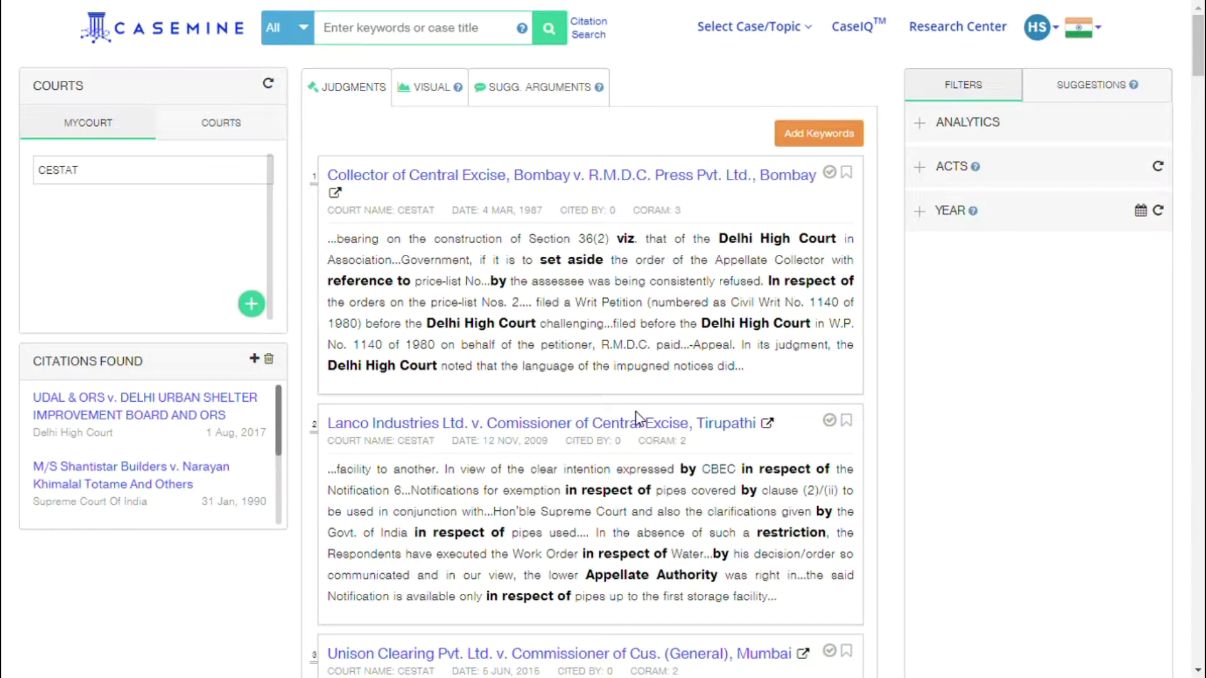
Step: Look through all the cases listed under Citations Found and return to the start of the list
mouse_move(249, 424)
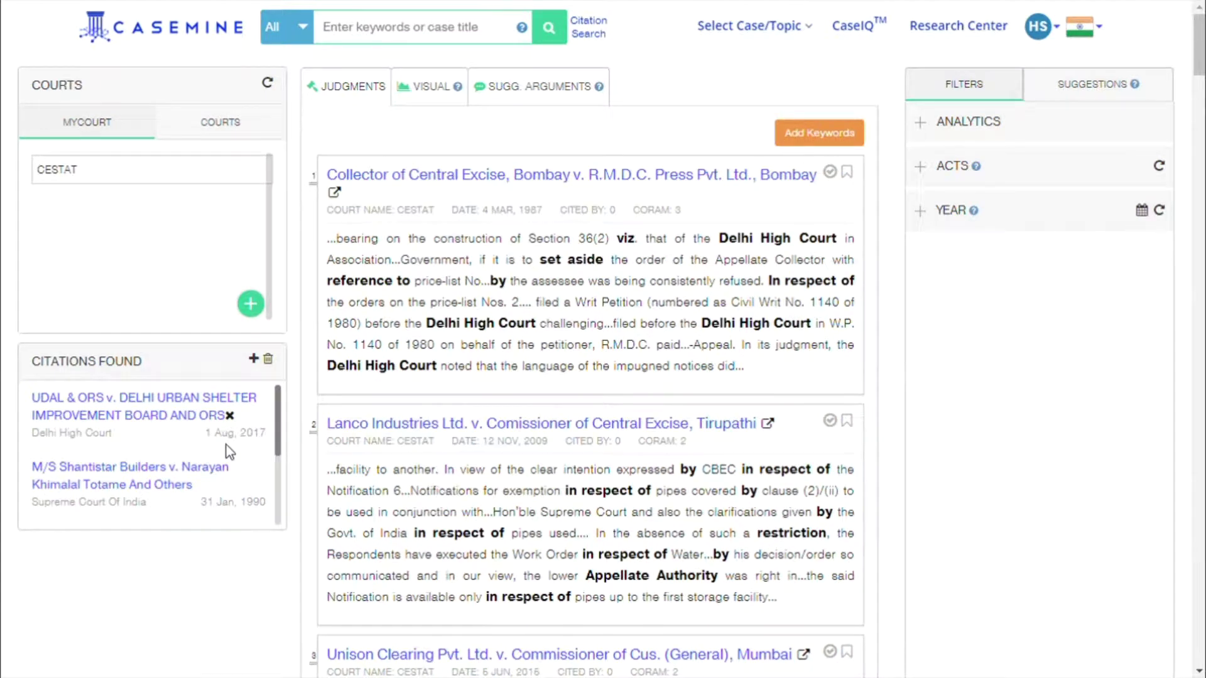
scroll(226, 445, "down", 2)
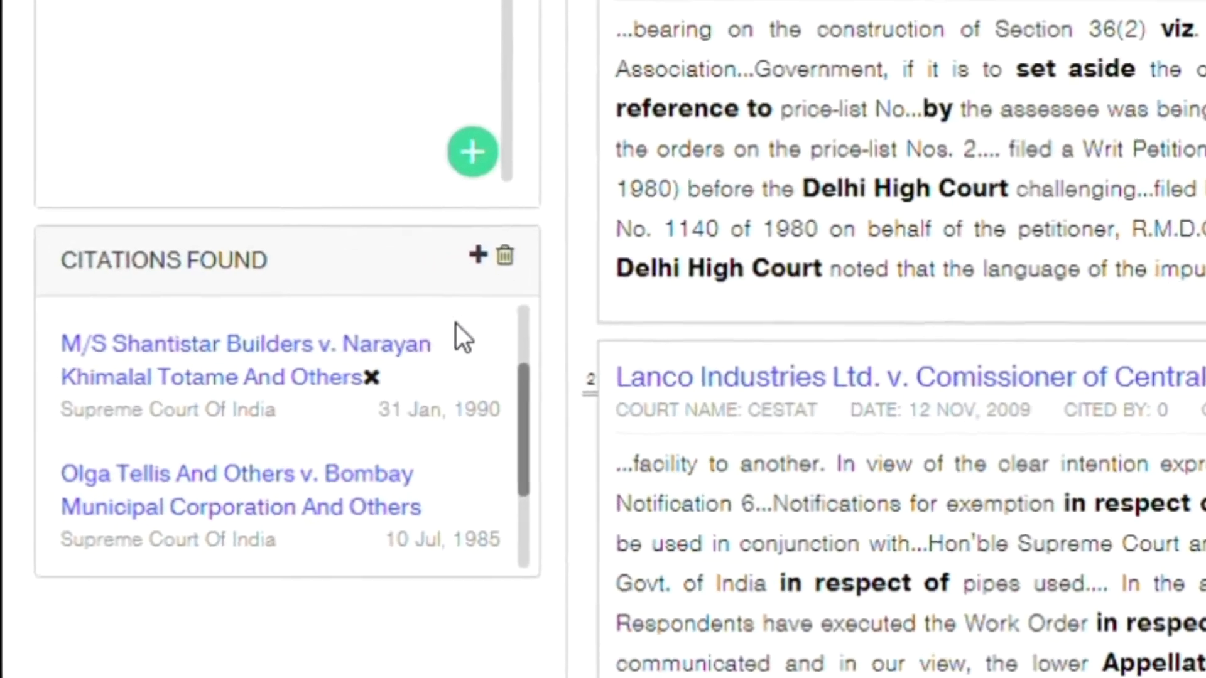
scroll(241, 395, "down", 1)
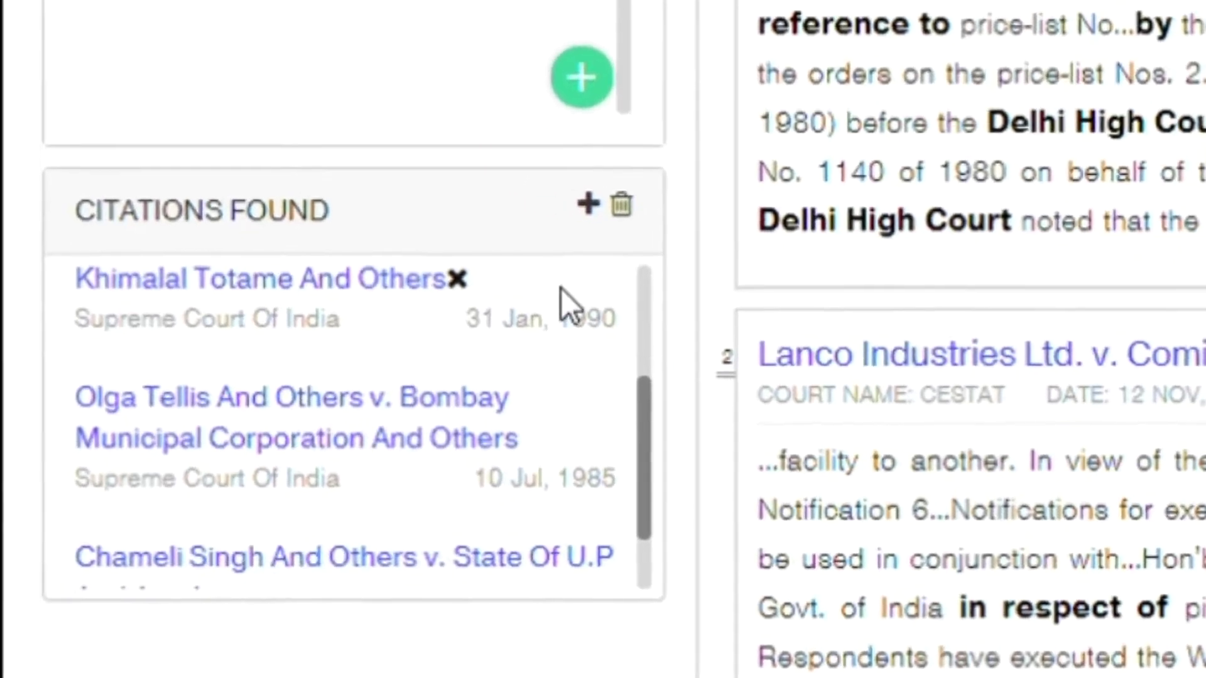
scroll(564, 283, "down", 1)
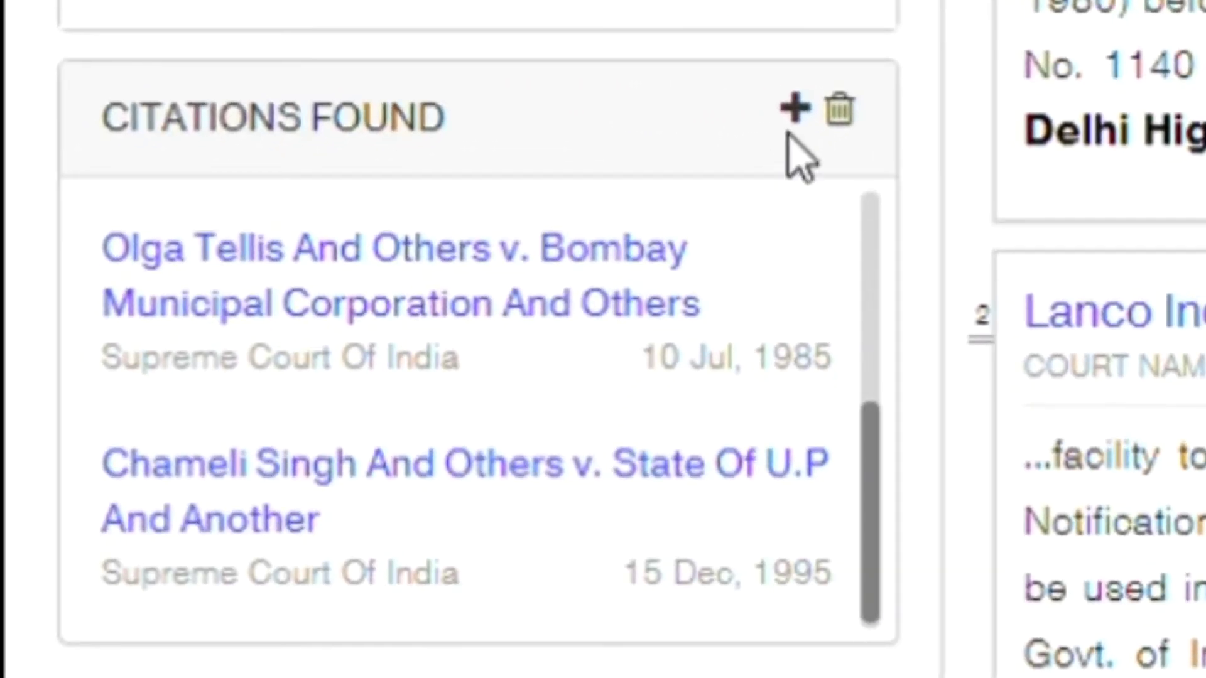
mouse_move(797, 296)
scroll(798, 285, "up", 1)
scroll(799, 287, "up", 2)
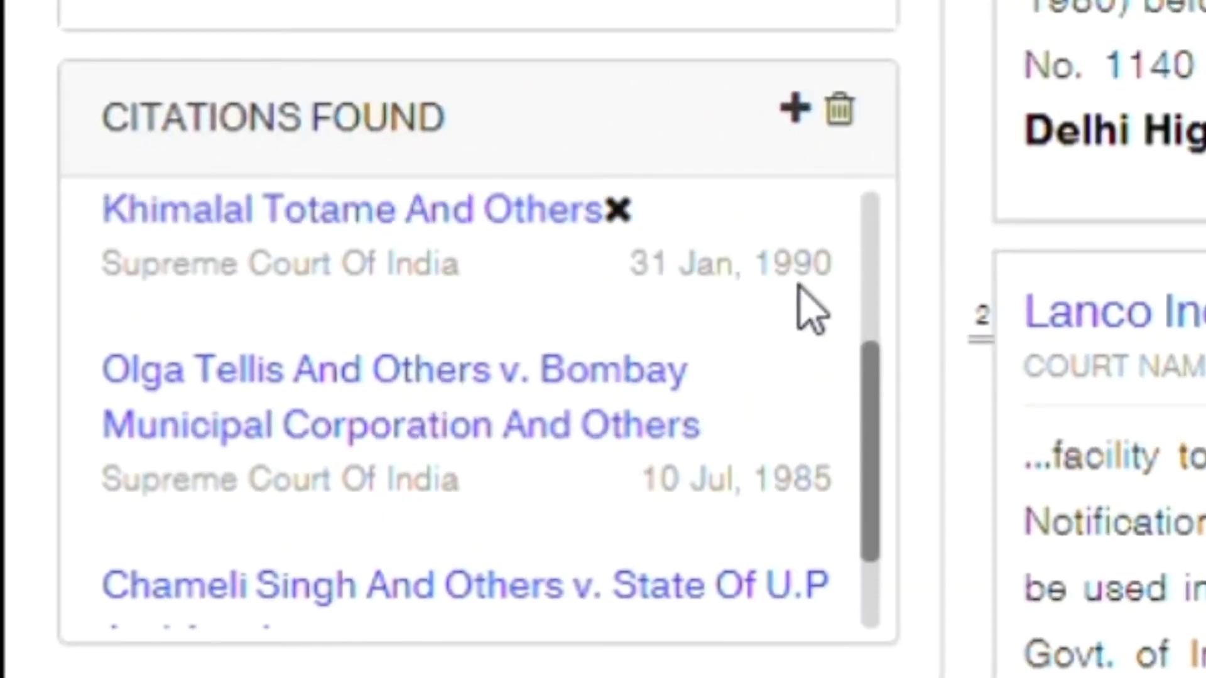
scroll(798, 287, "up", 2)
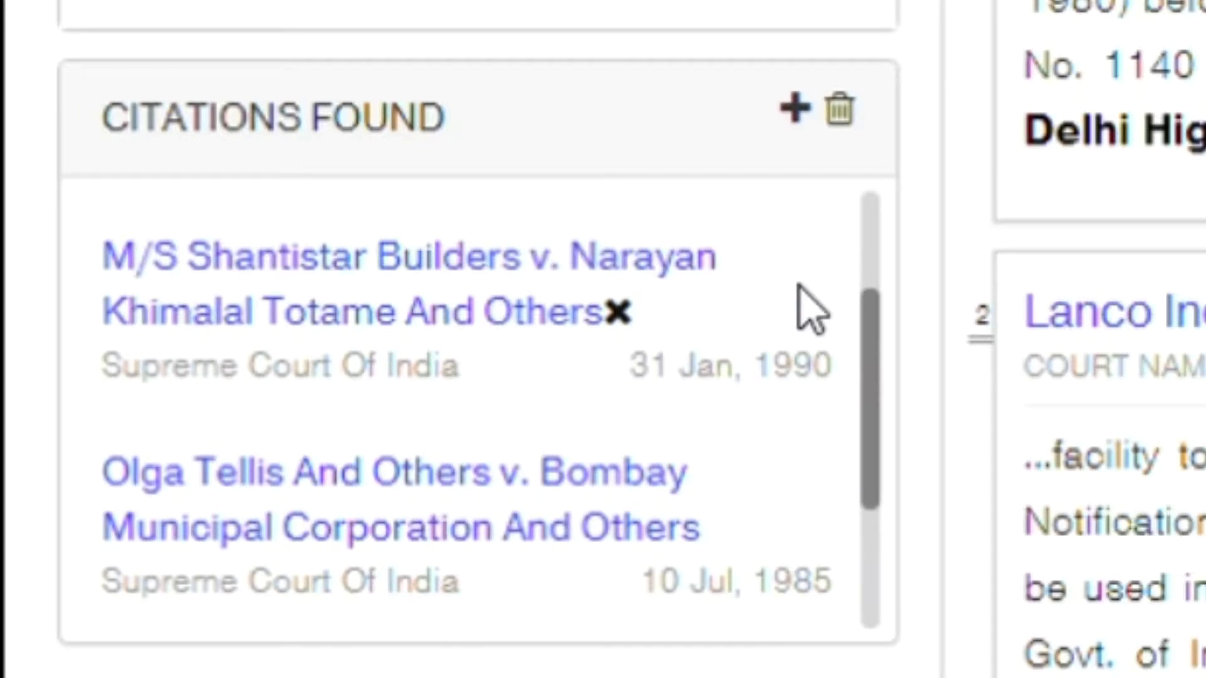
scroll(808, 309, "up", 4)
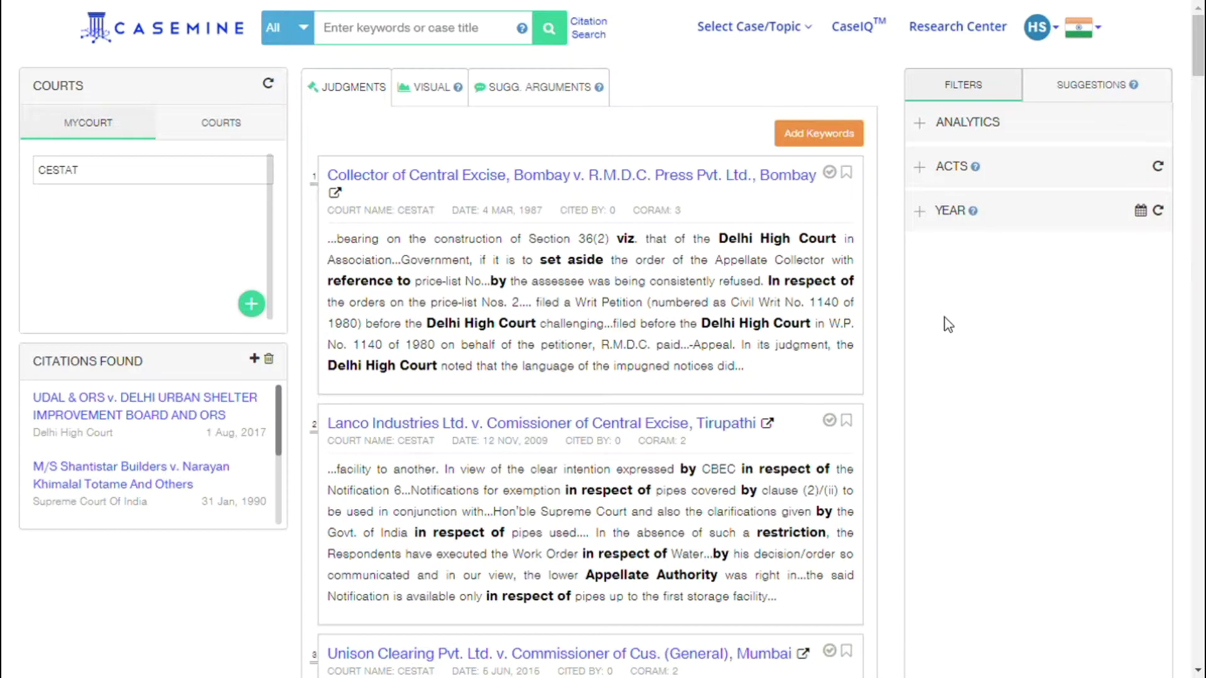
Step: Expand the analytics filter, check what JudgeIQ does, and enter the judge's title and name in it
left_click(955, 123)
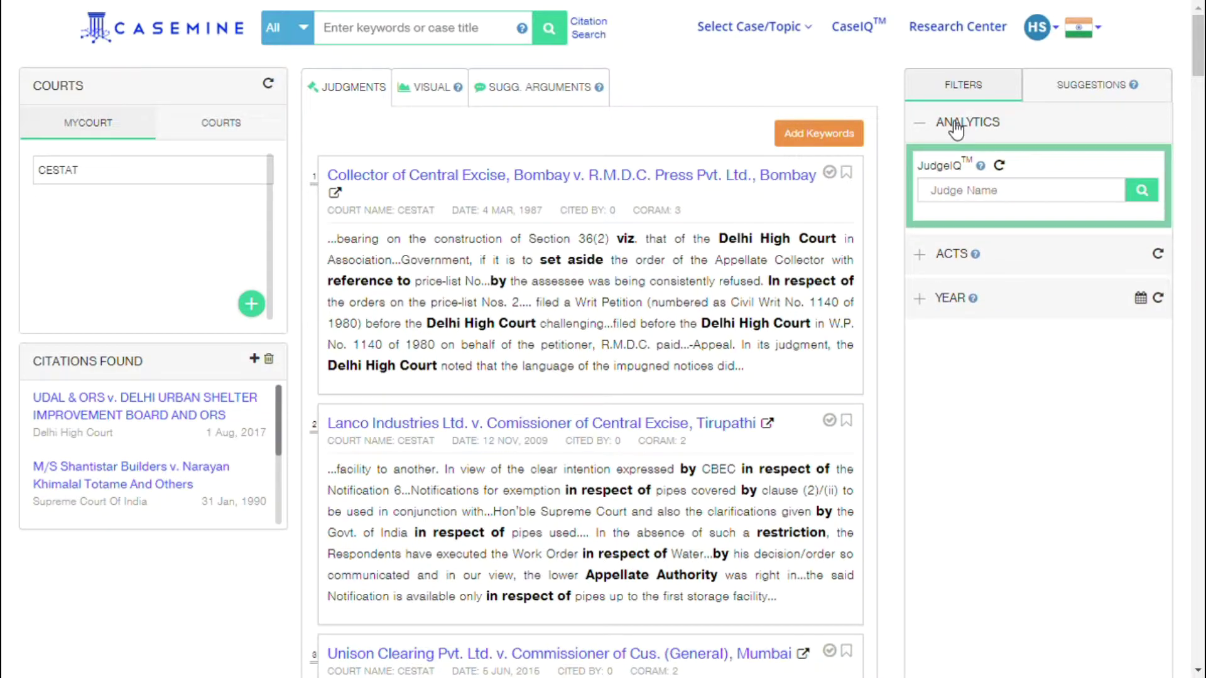
mouse_move(980, 167)
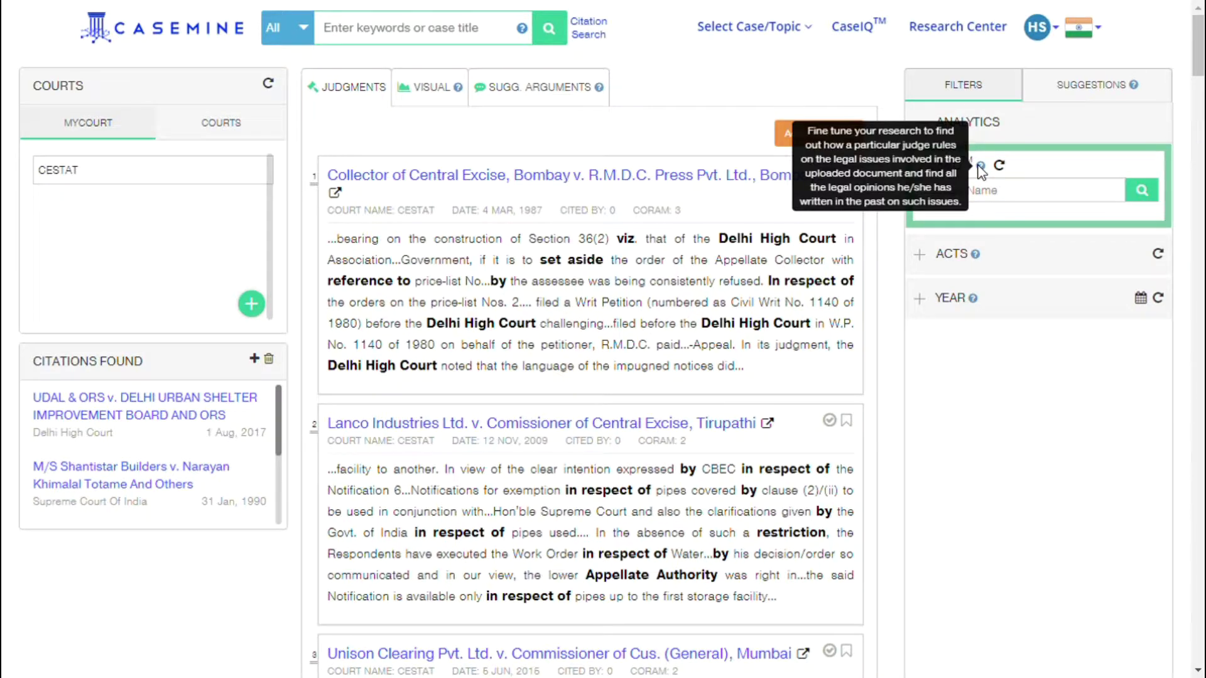
left_click(1006, 196)
type("Justice ")
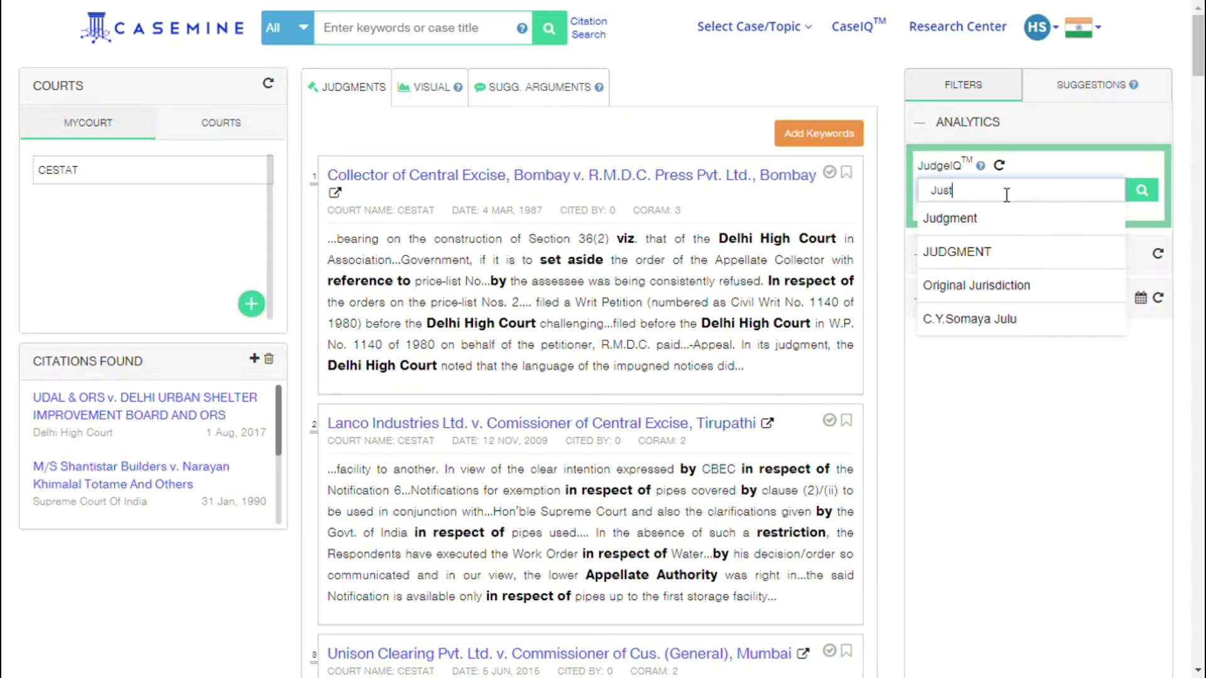
type("Manmohan")
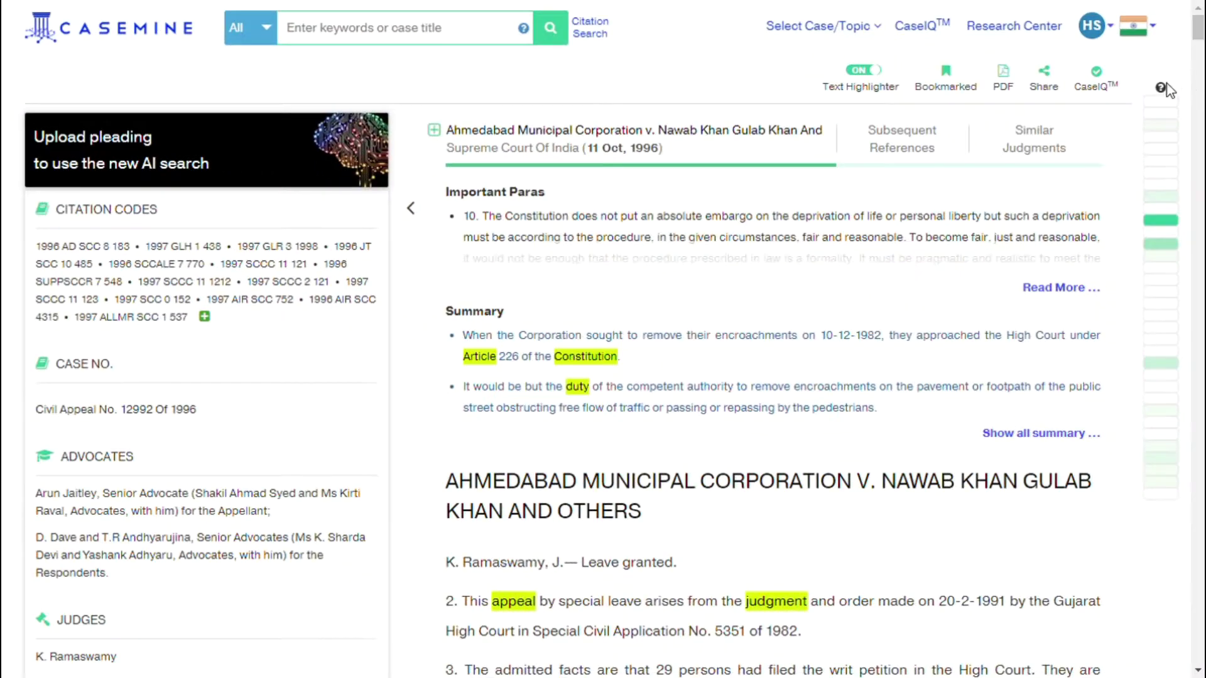
Step: Jump to the most relevant paragraph of the Ahmedabad Municipal Corporation judgment using the green relevance strip, and read it
mouse_move(1160, 92)
left_click(1169, 228)
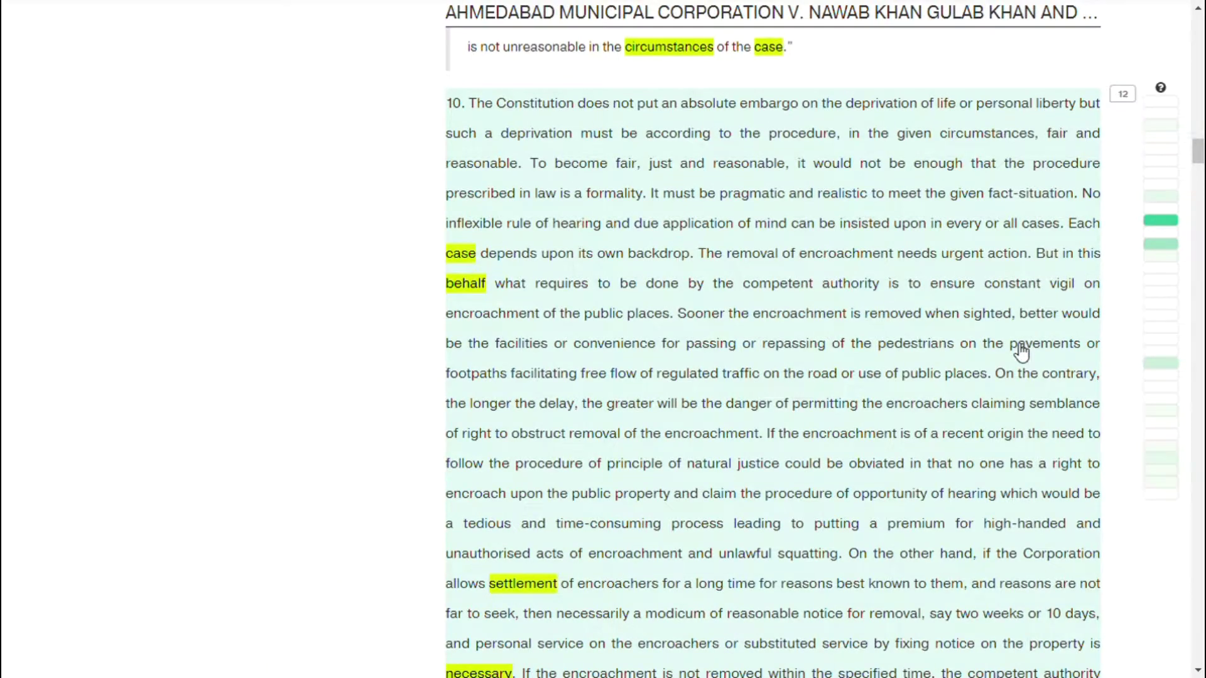
scroll(1024, 336, "down", 4)
scroll(1024, 334, "up", 6)
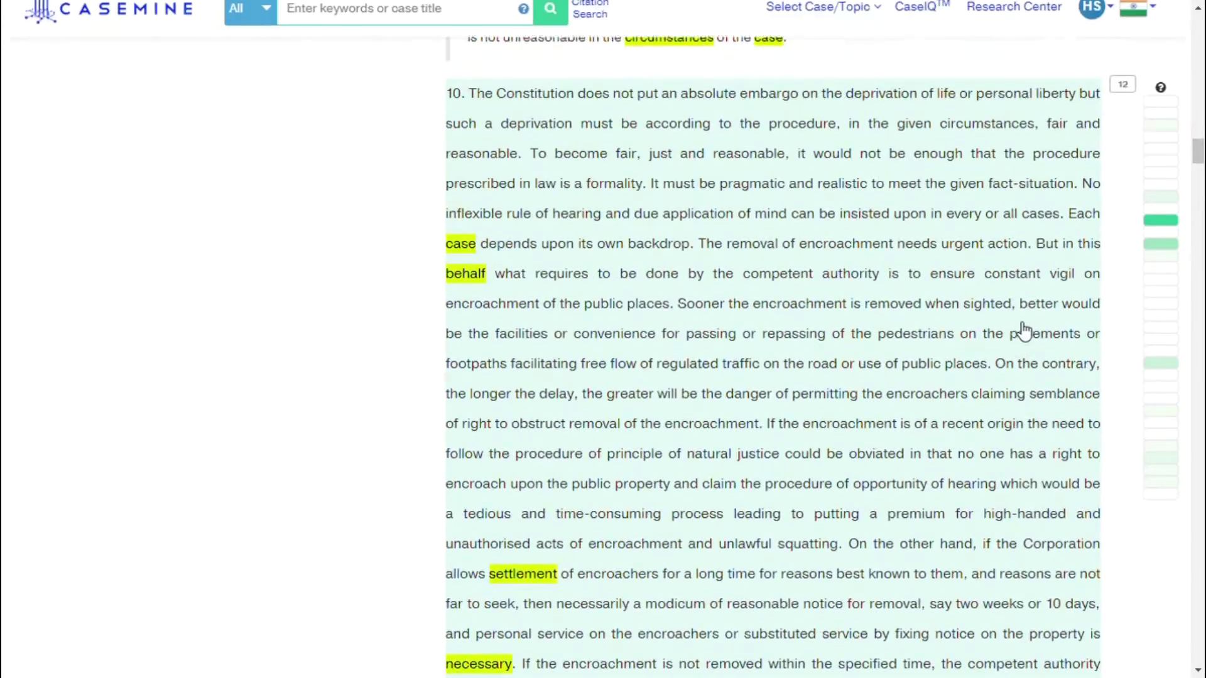
Step: Open the 12 citing passages for paragraph 10 and read how other judgments quote it
left_click(1123, 166)
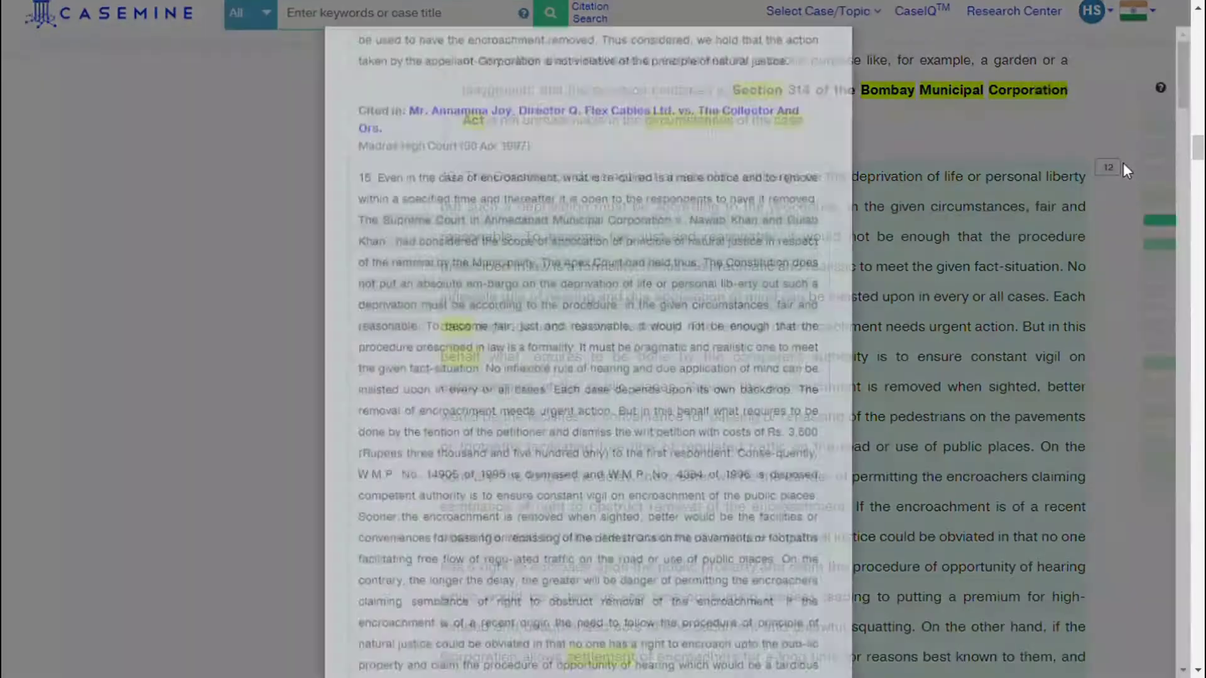
scroll(739, 333, "down", 10)
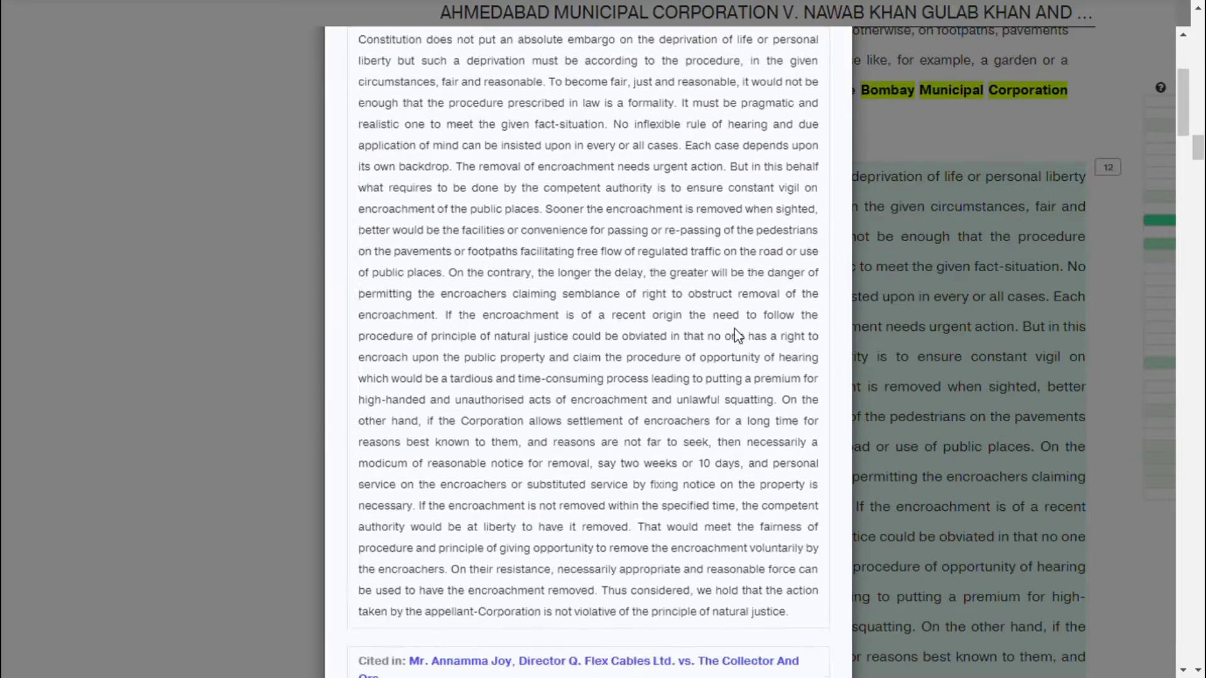
scroll(734, 333, "up", 10)
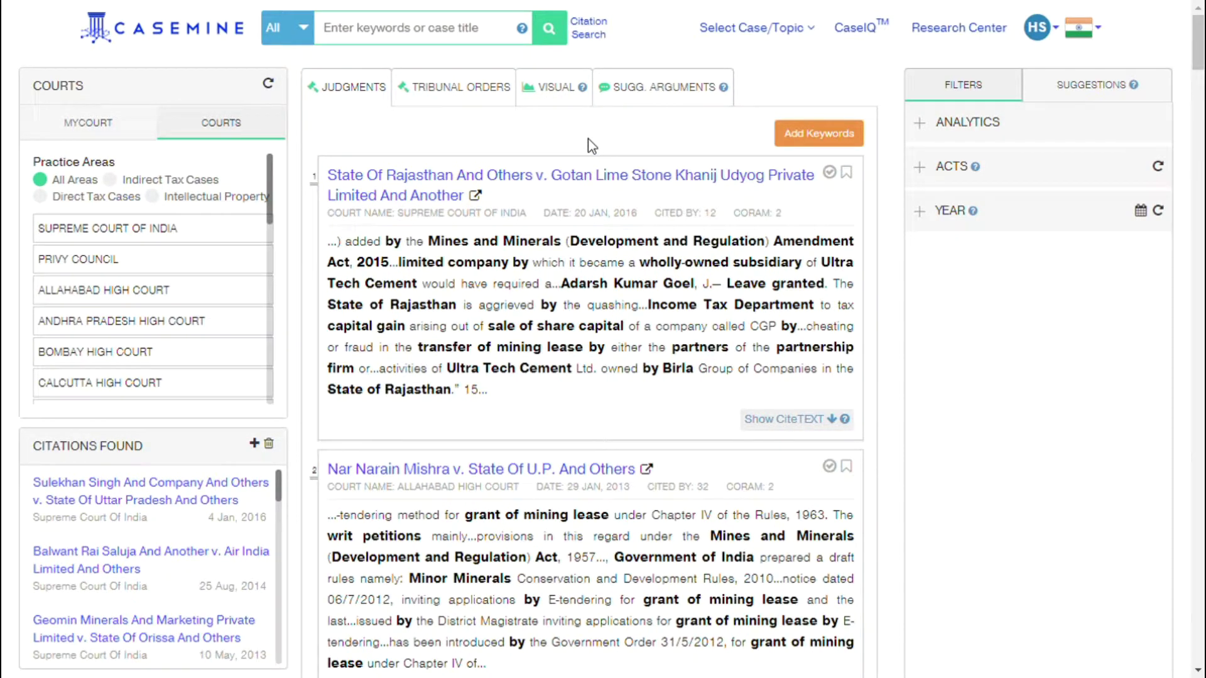
Step: Display the mining-lease search results as a visual chart and open its legend
left_click(556, 97)
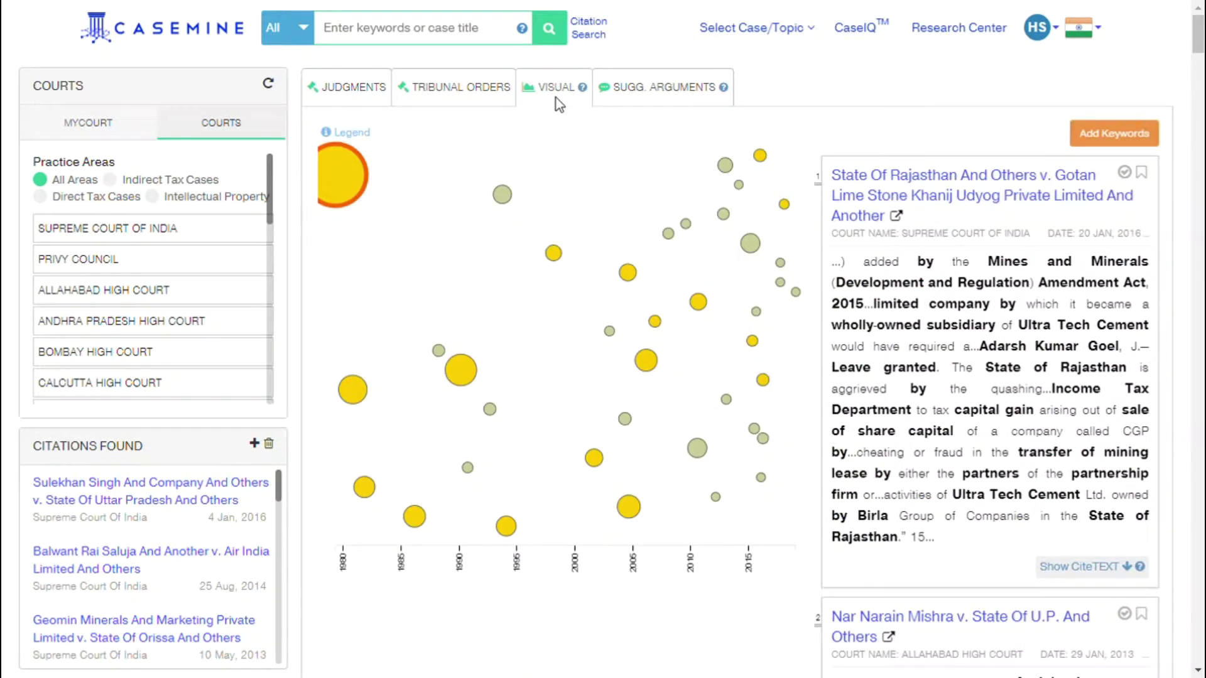
mouse_move(584, 89)
left_click(367, 134)
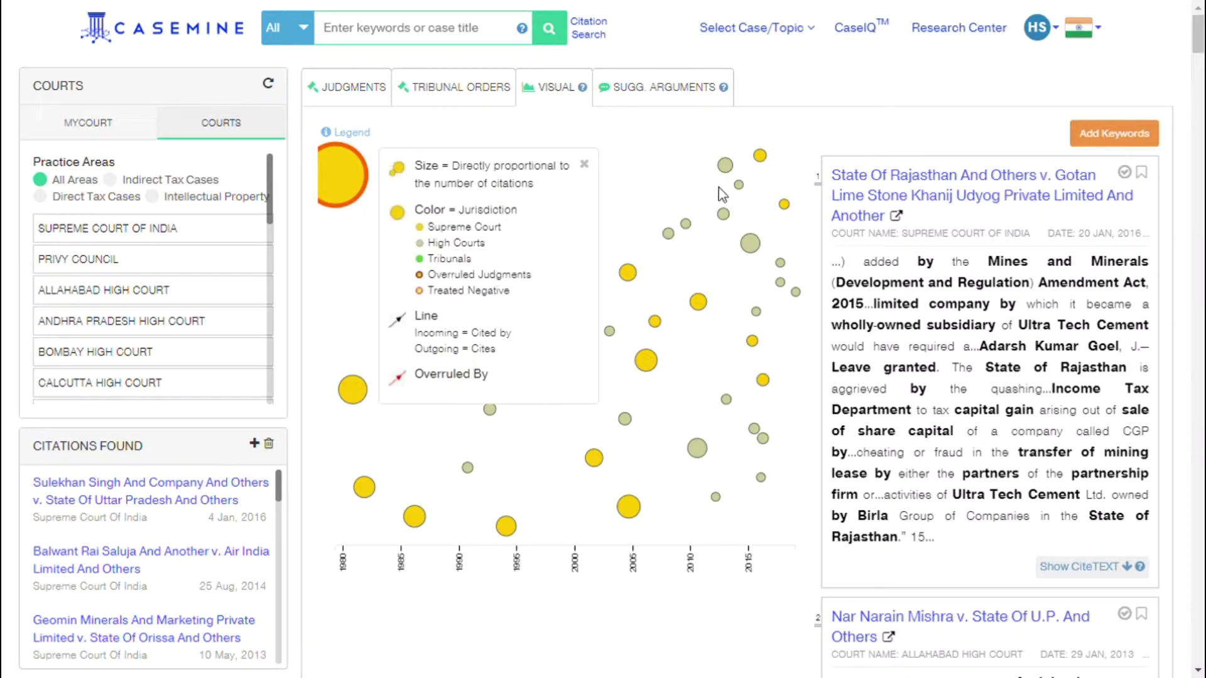
Step: Select the small yellow Supreme Court bubble past 2015, the second yellow one from the chart's top, to show its judgment
left_click(785, 205)
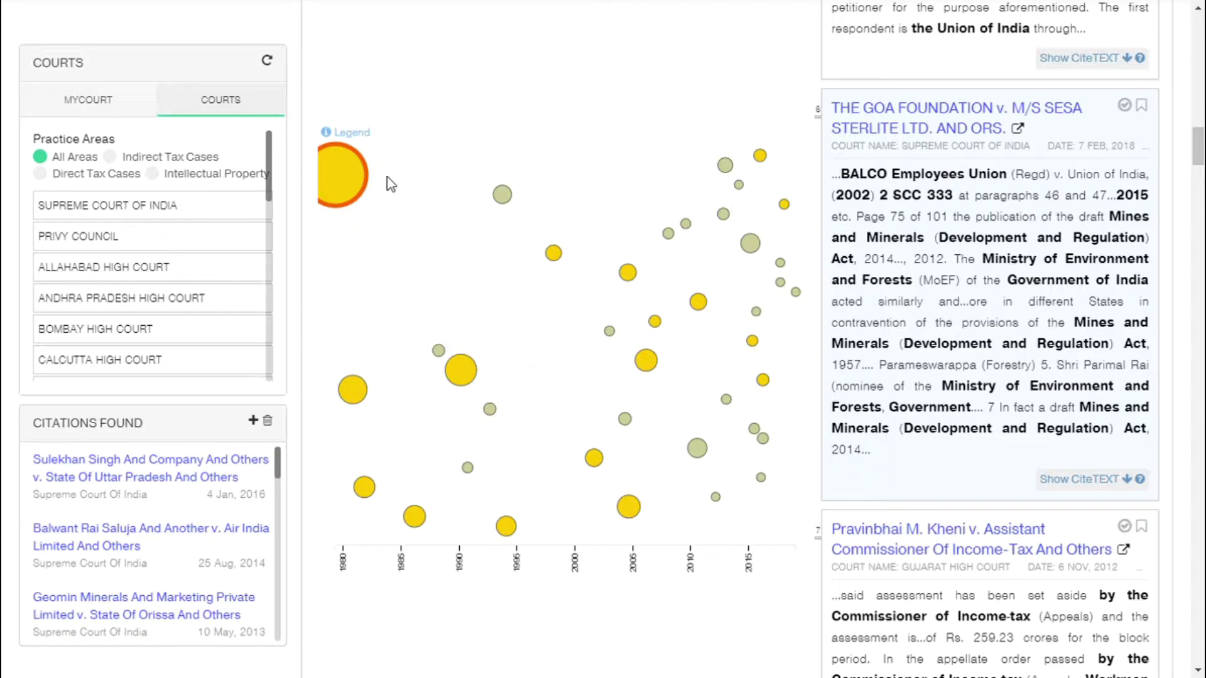
Step: Trace the citation links of the largest yellow bubble and of the green New Horizons bubble near 1993 in the chart
mouse_move(356, 206)
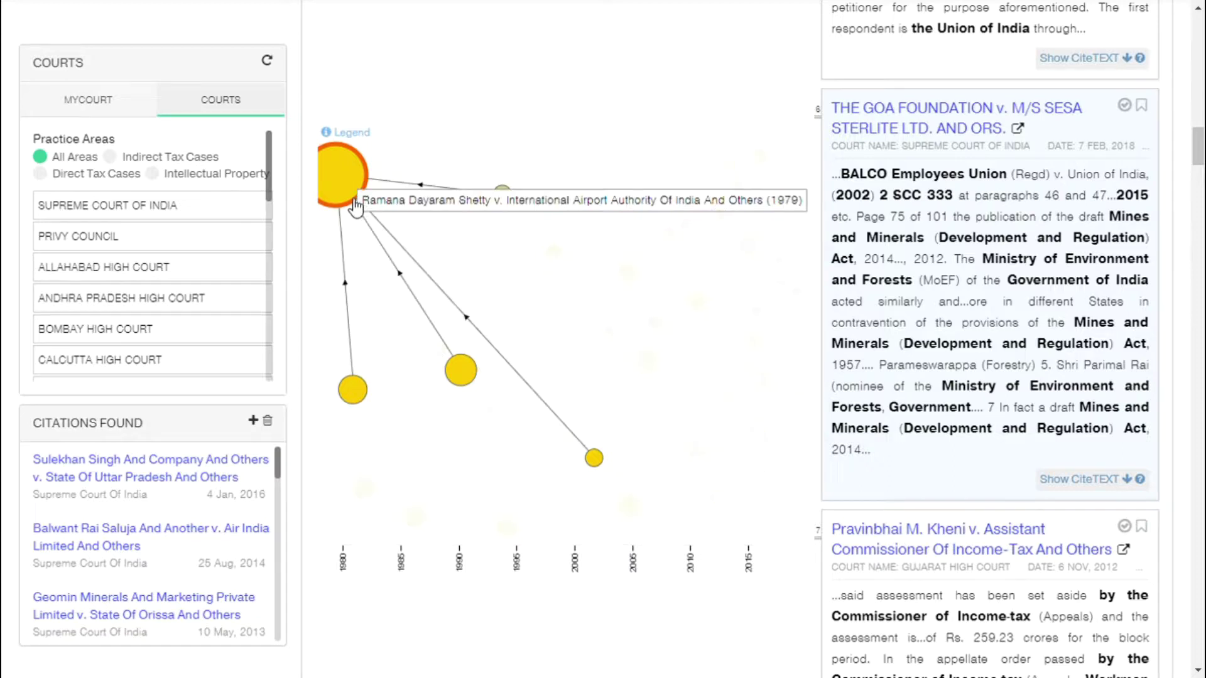
mouse_move(510, 201)
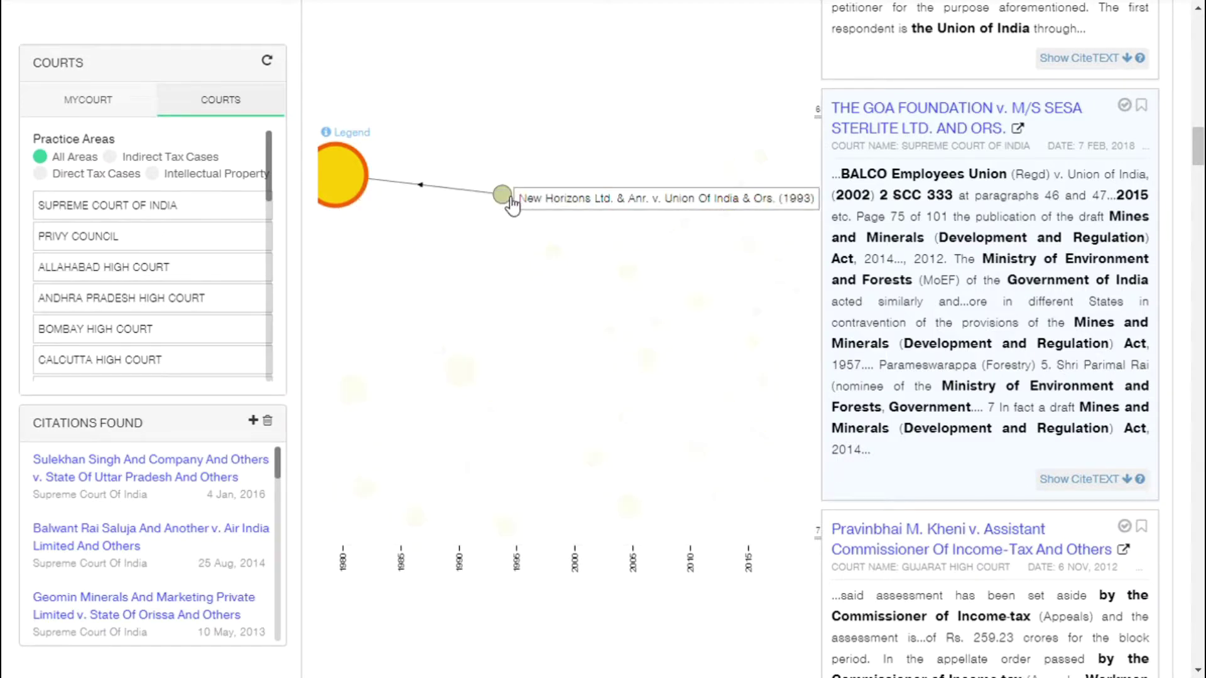
mouse_move(652, 376)
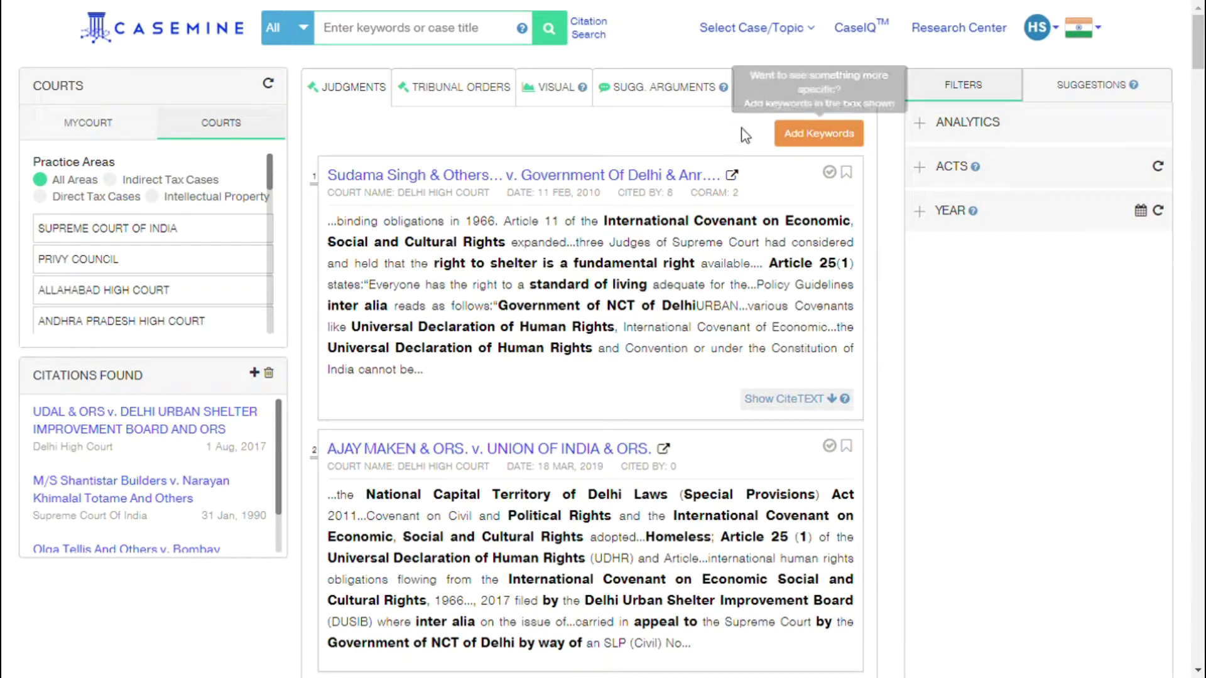
Step: Open the suggested arguments for the right-to-shelter results and read through the cited passages
mouse_move(727, 90)
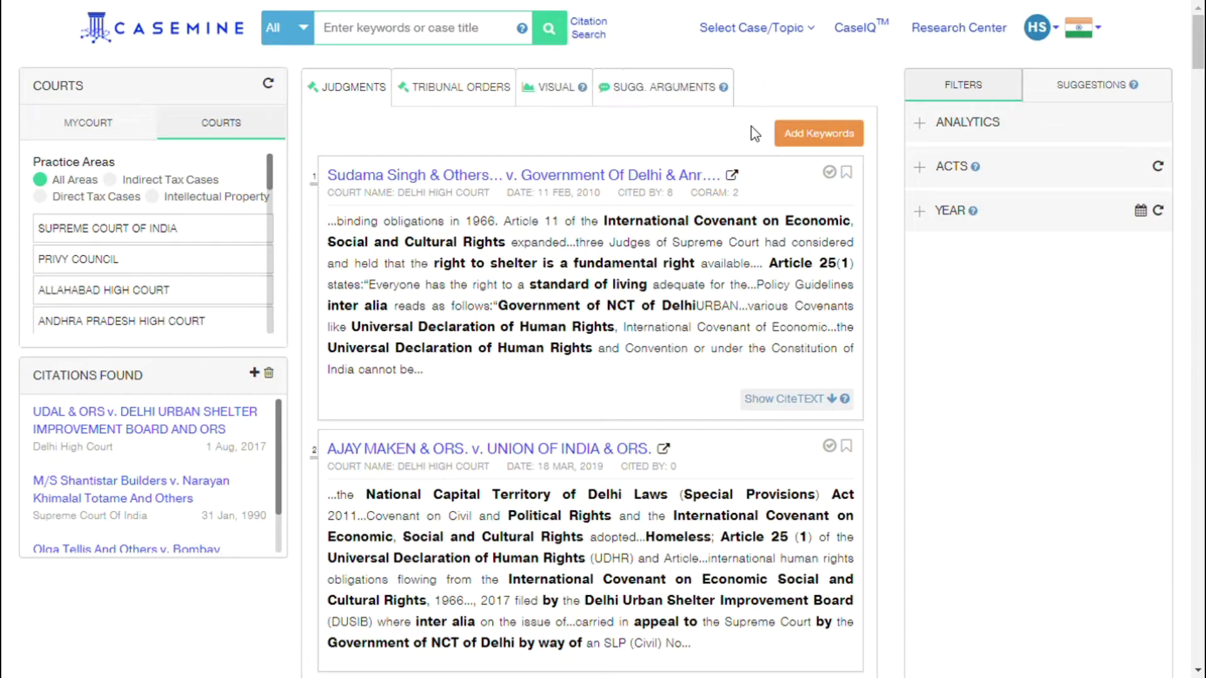
left_click(673, 87)
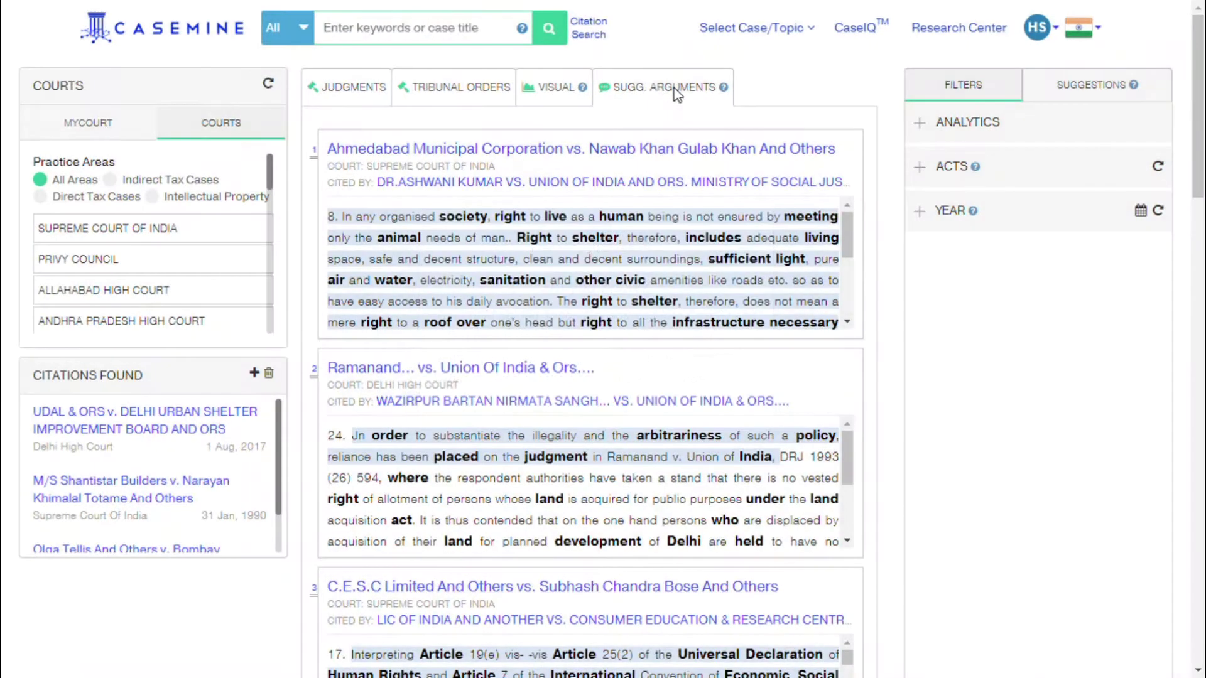
scroll(772, 388, "down", 1)
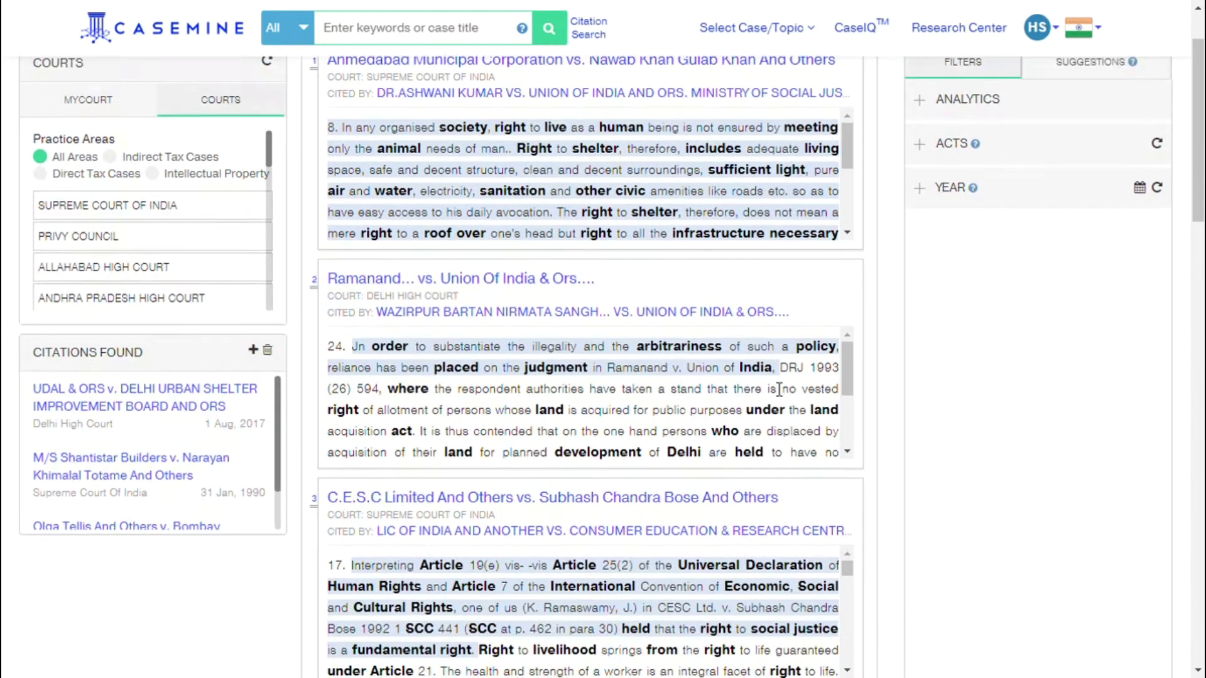
scroll(779, 390, "down", 3)
scroll(780, 371, "down", 4)
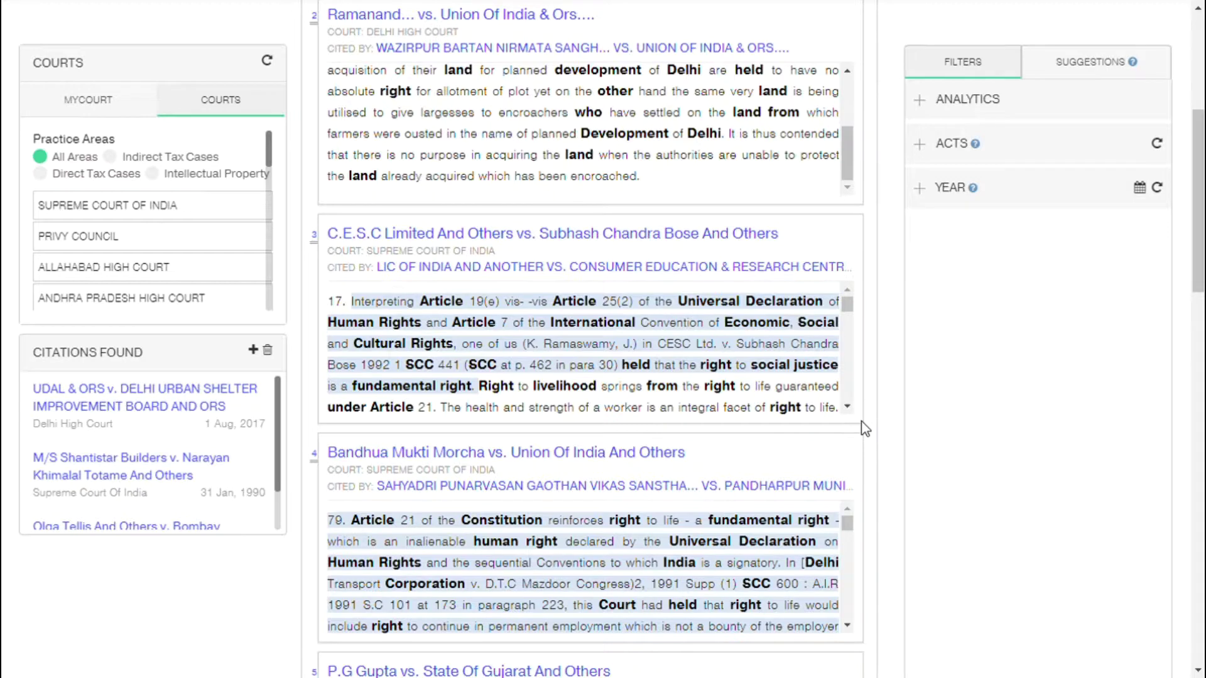
scroll(861, 421, "down", 2)
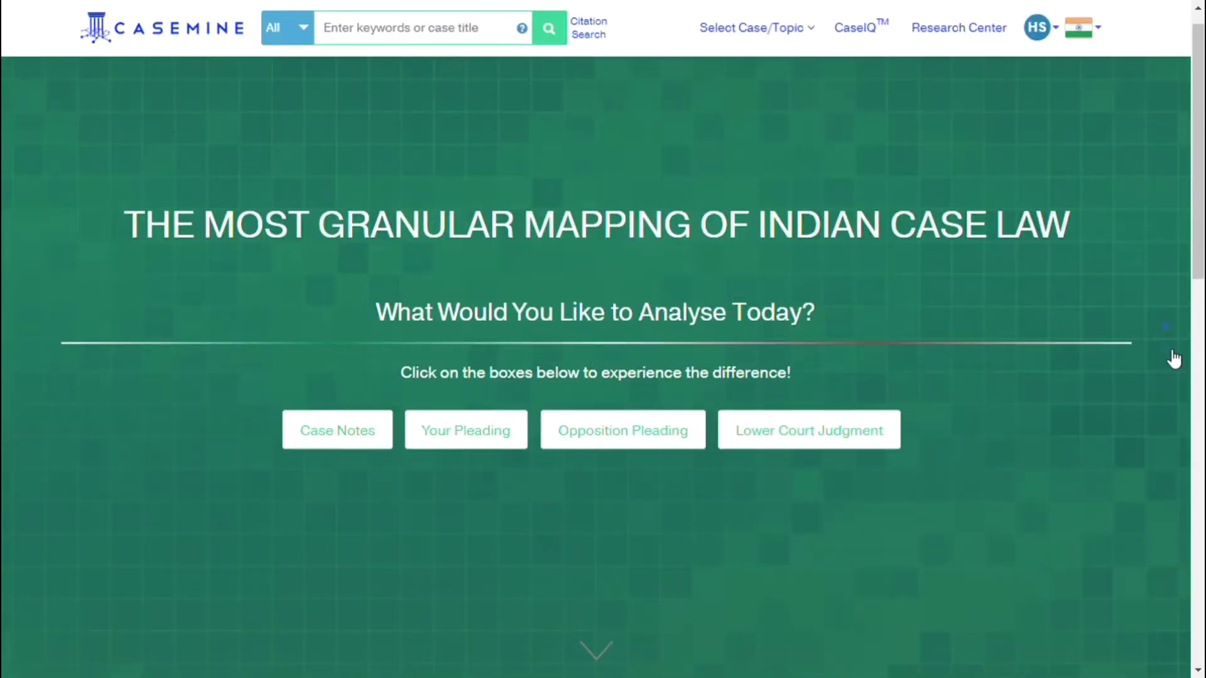
Step: Run a traditional keyword search for "false promise to marry" from the home page
scroll(1173, 358, "down", 2)
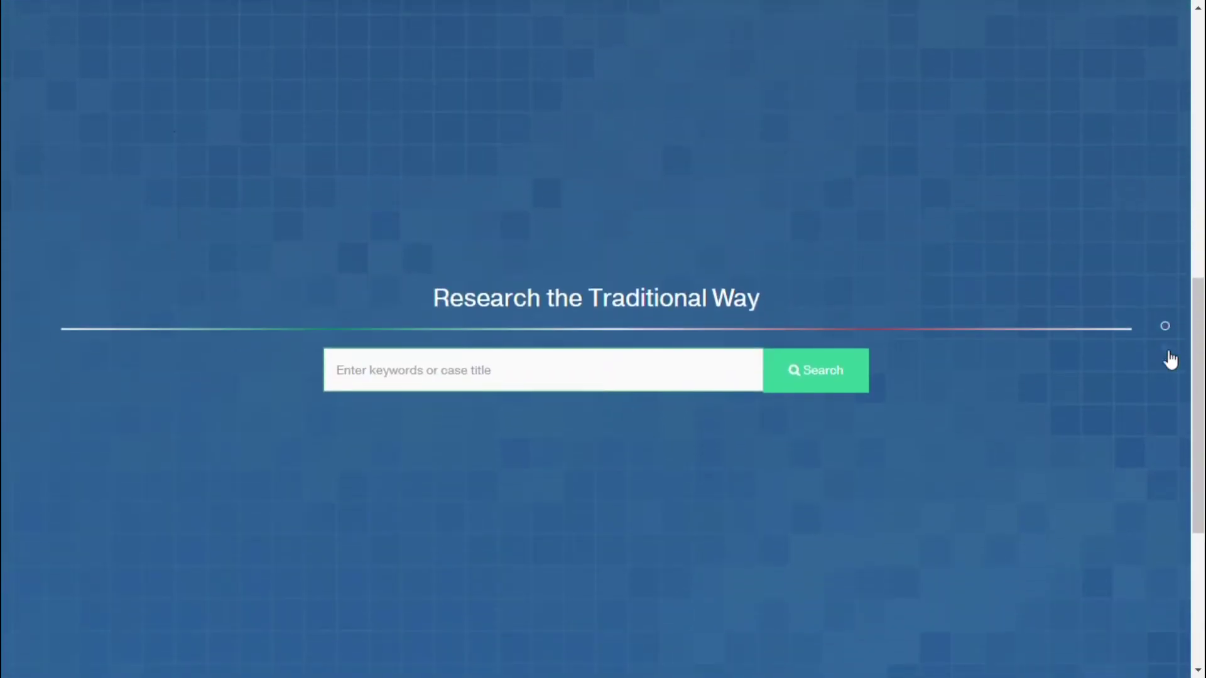
left_click(557, 387)
type("fals")
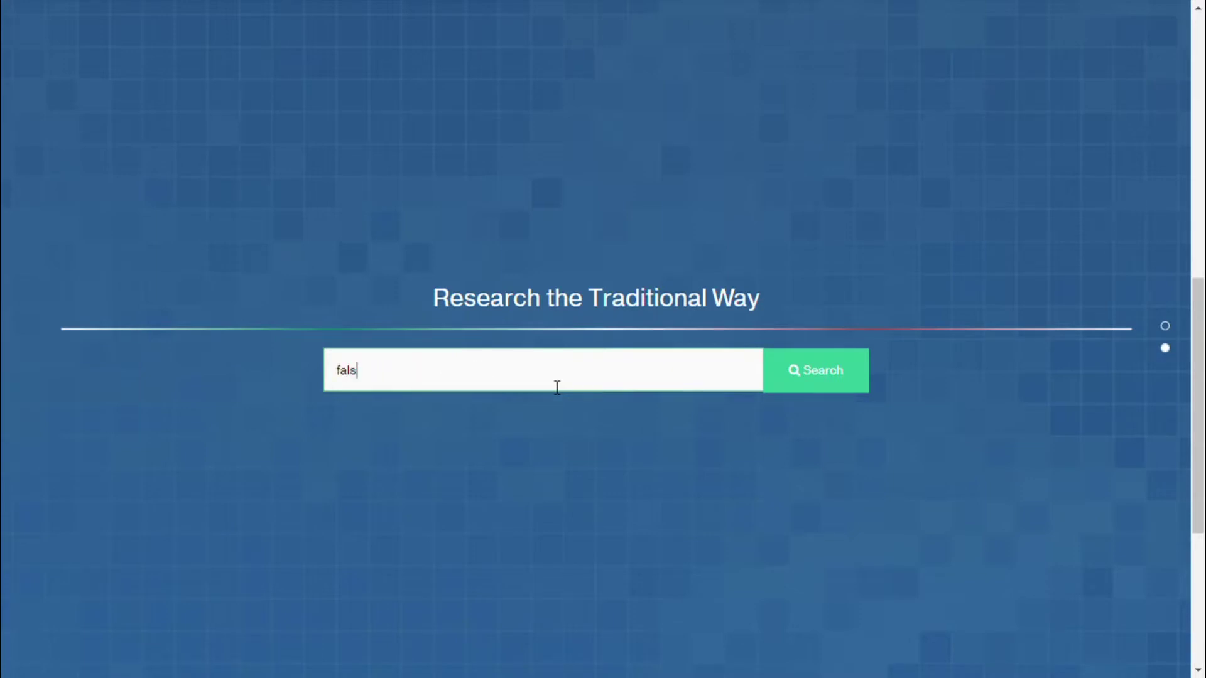
type("e promise to marry")
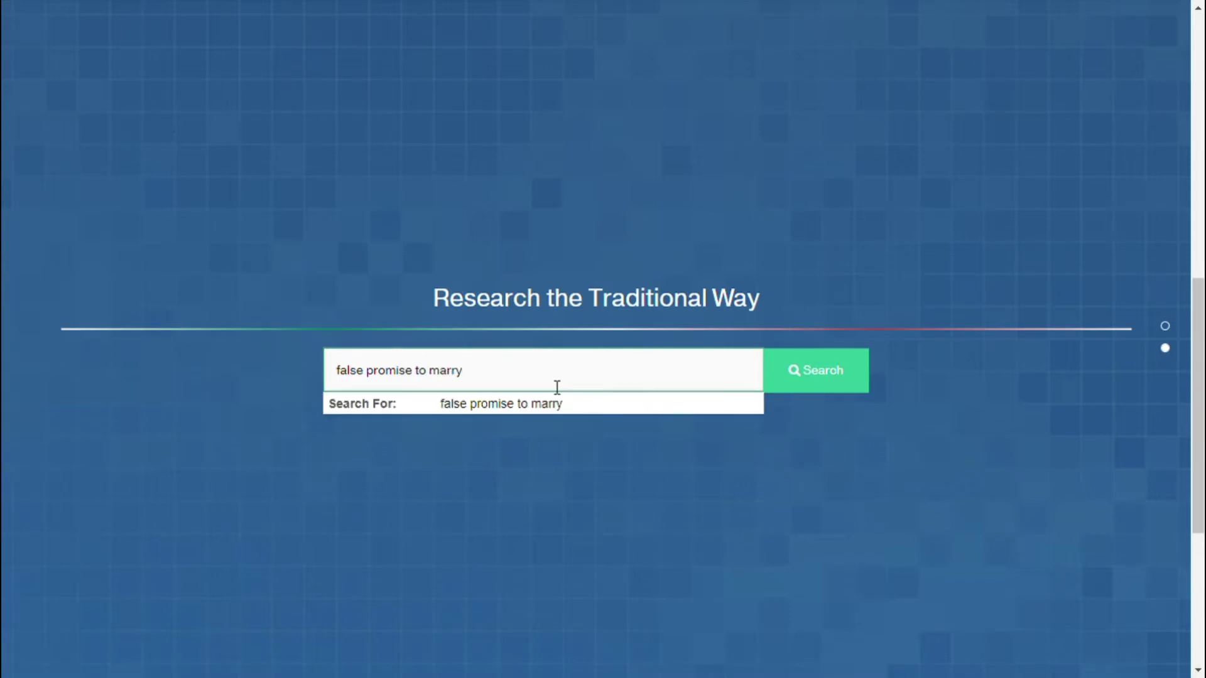
left_click(792, 390)
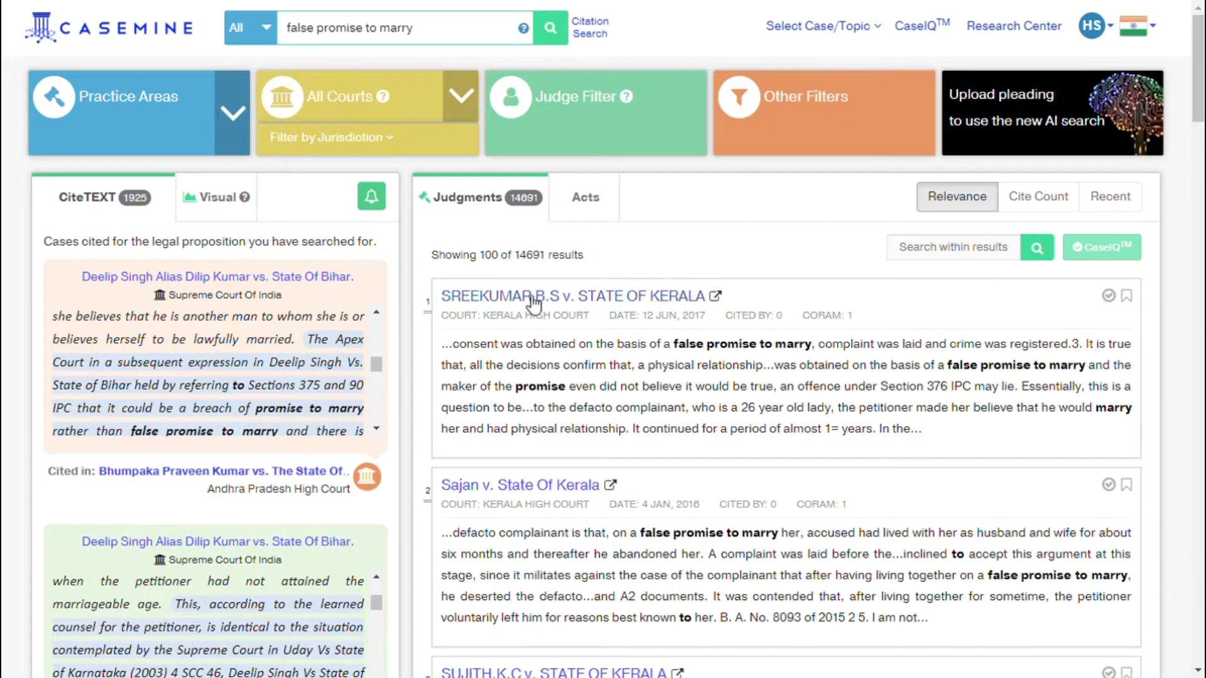
Step: Read the CiteTEXT passage from Deelip Singh and look through the cited propositions alongside the matching judgments
scroll(244, 363, "down", 2)
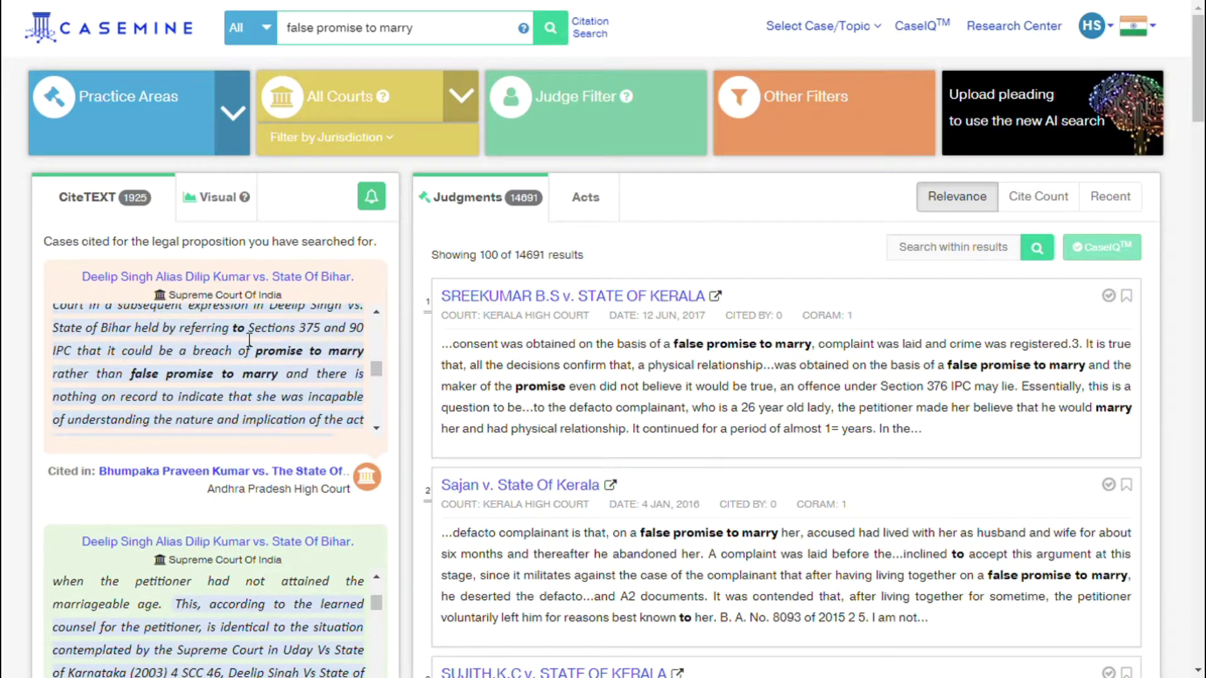
scroll(396, 395, "down", 3)
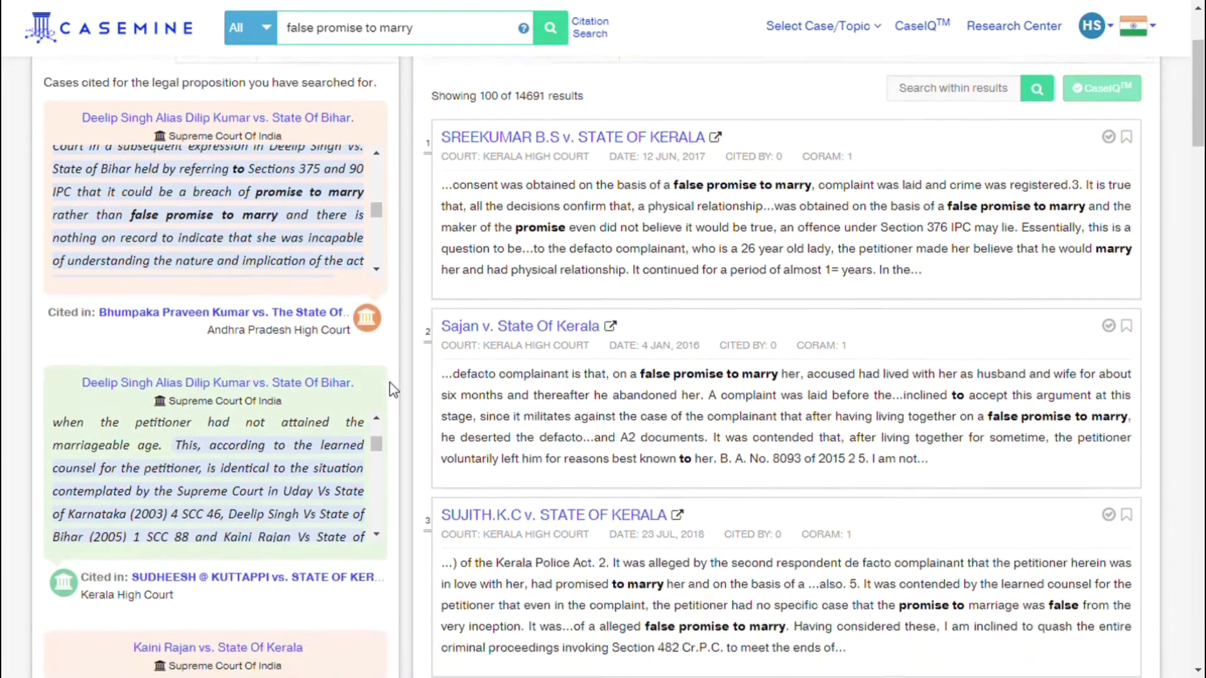
scroll(389, 385, "down", 5)
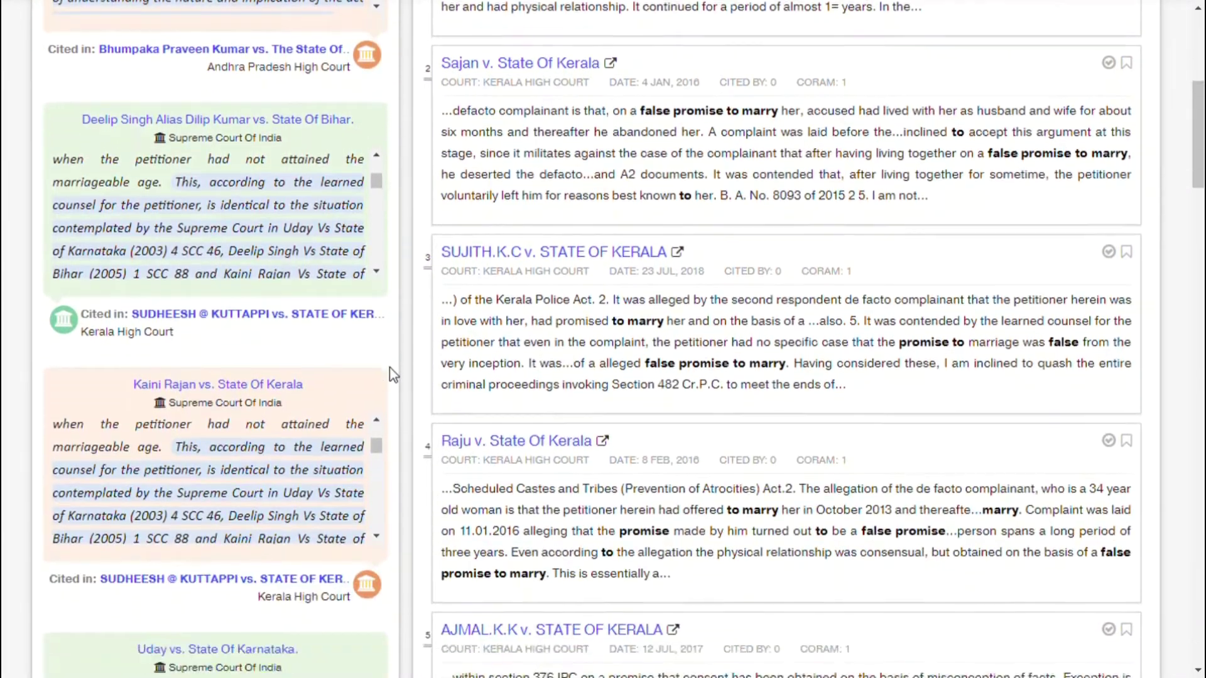
scroll(392, 375, "down", 5)
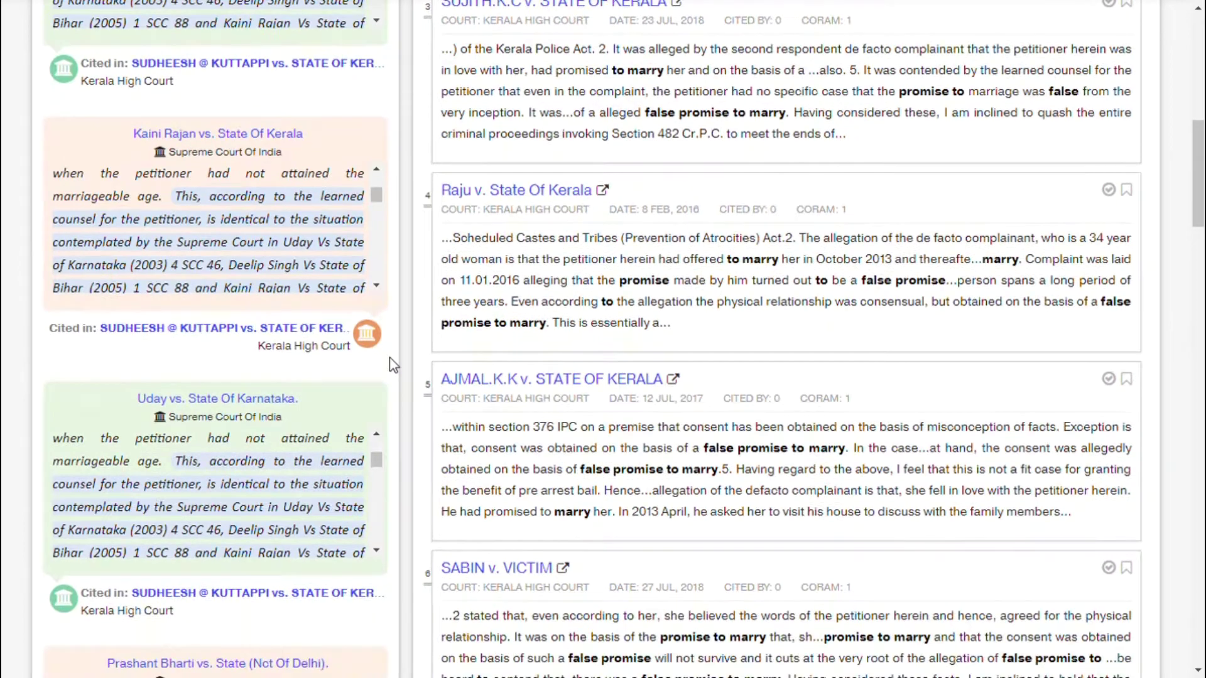
scroll(394, 359, "down", 3)
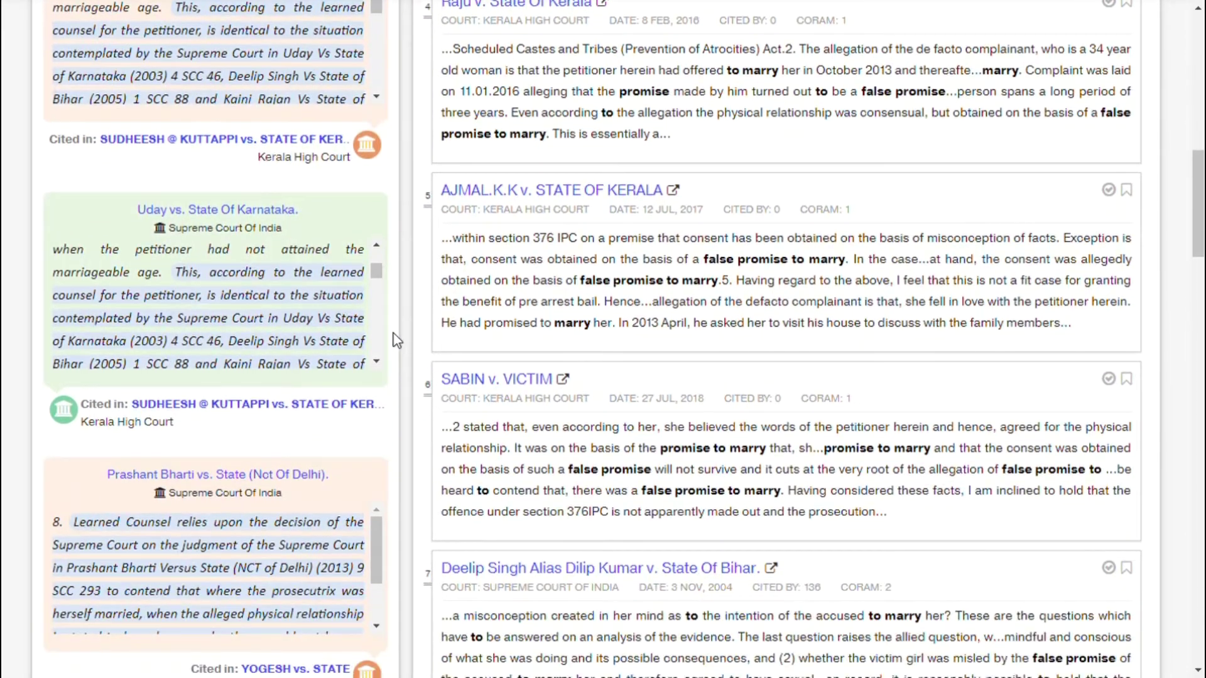
scroll(395, 341, "down", 1)
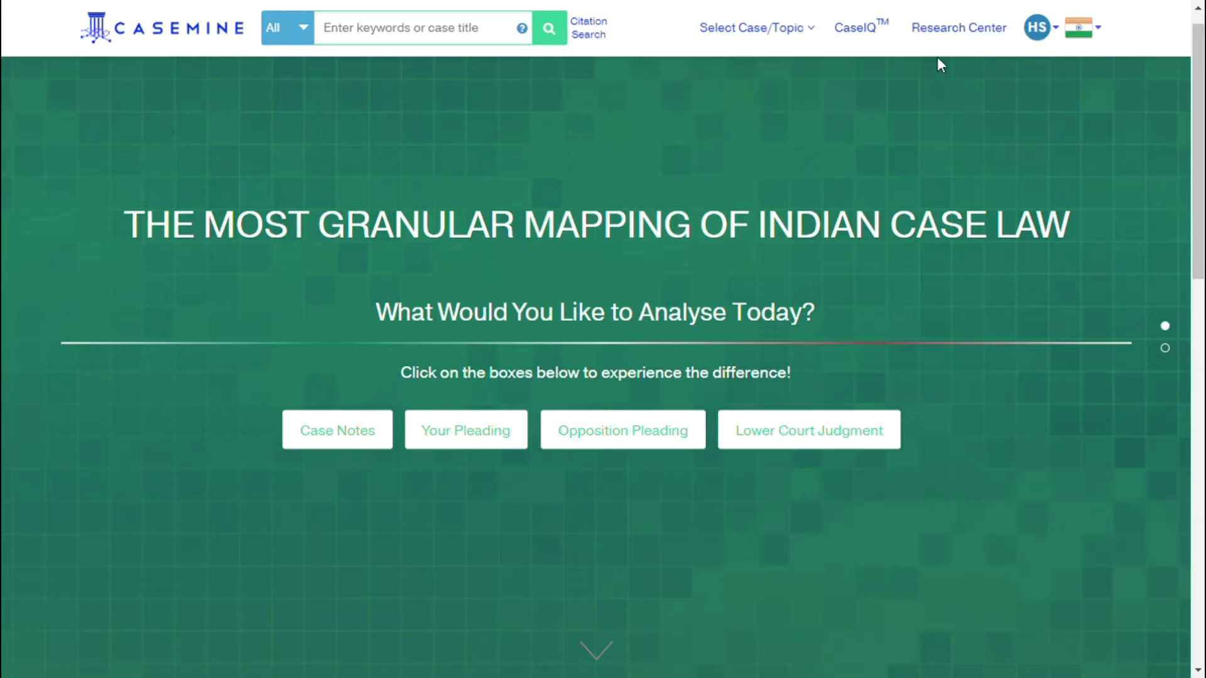
Step: Open the Research Center to view the saved cases, topics and recent searches
left_click(947, 35)
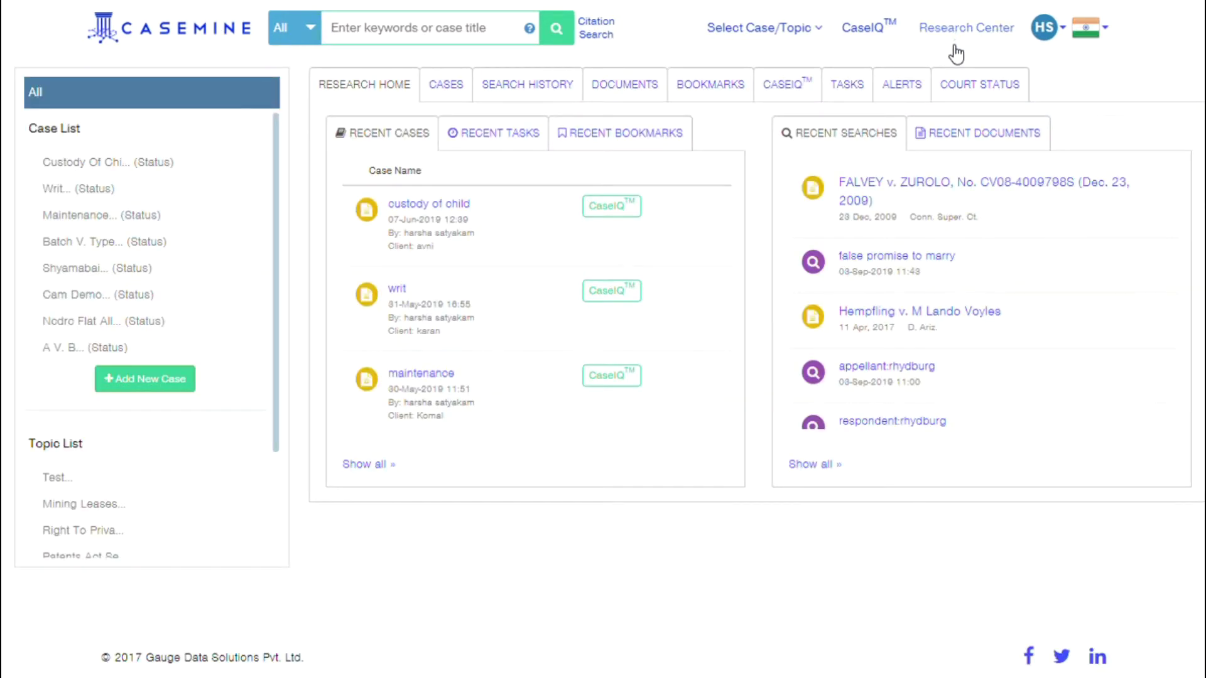
left_click(804, 39)
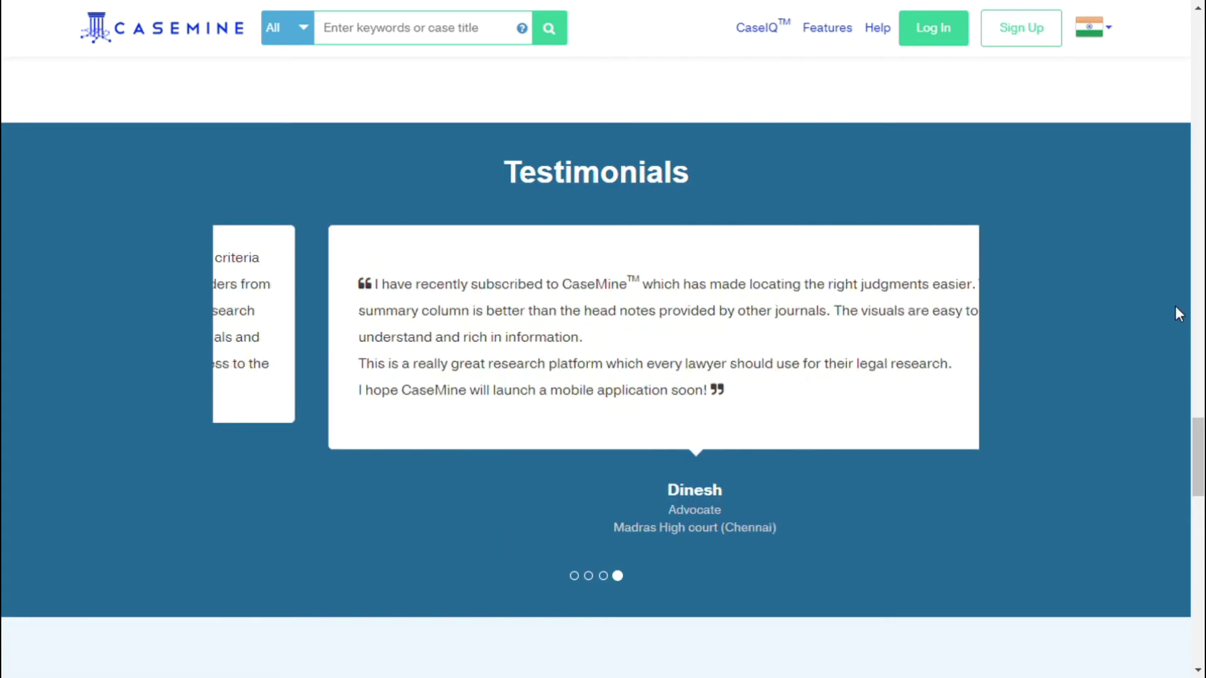
Step: Look through the public home page from the testimonials past the press coverage to the Get started today section and footer
scroll(1174, 307, "down", 8)
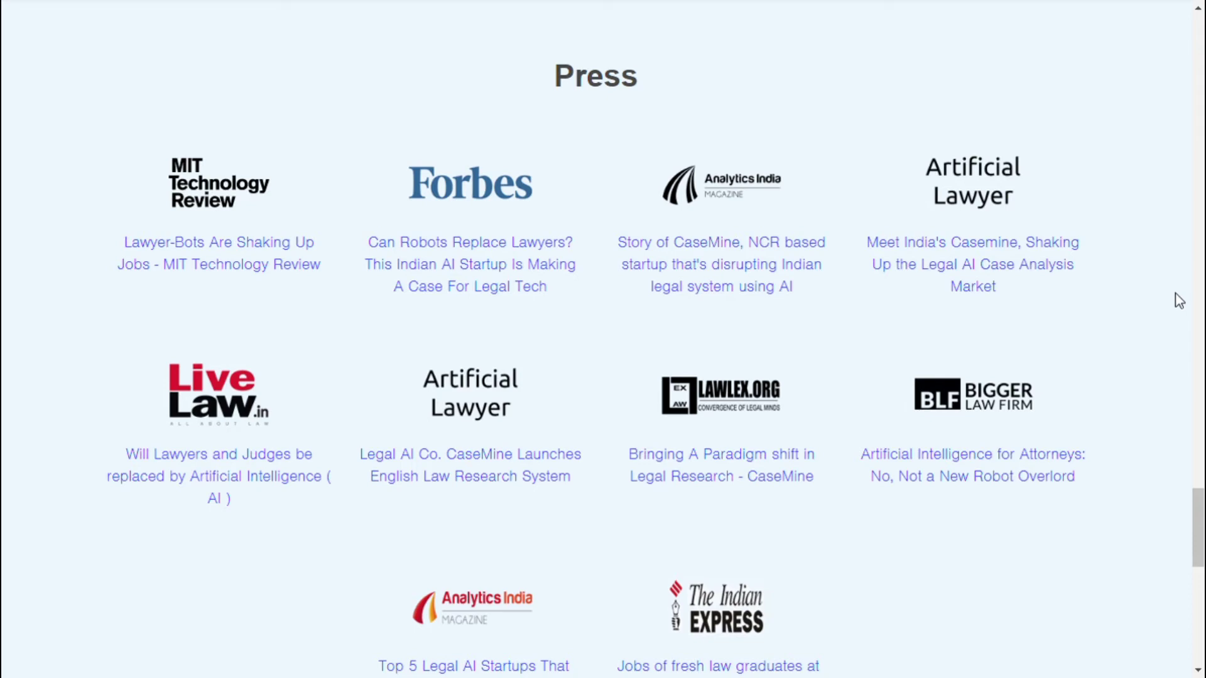
scroll(1179, 300, "down", 10)
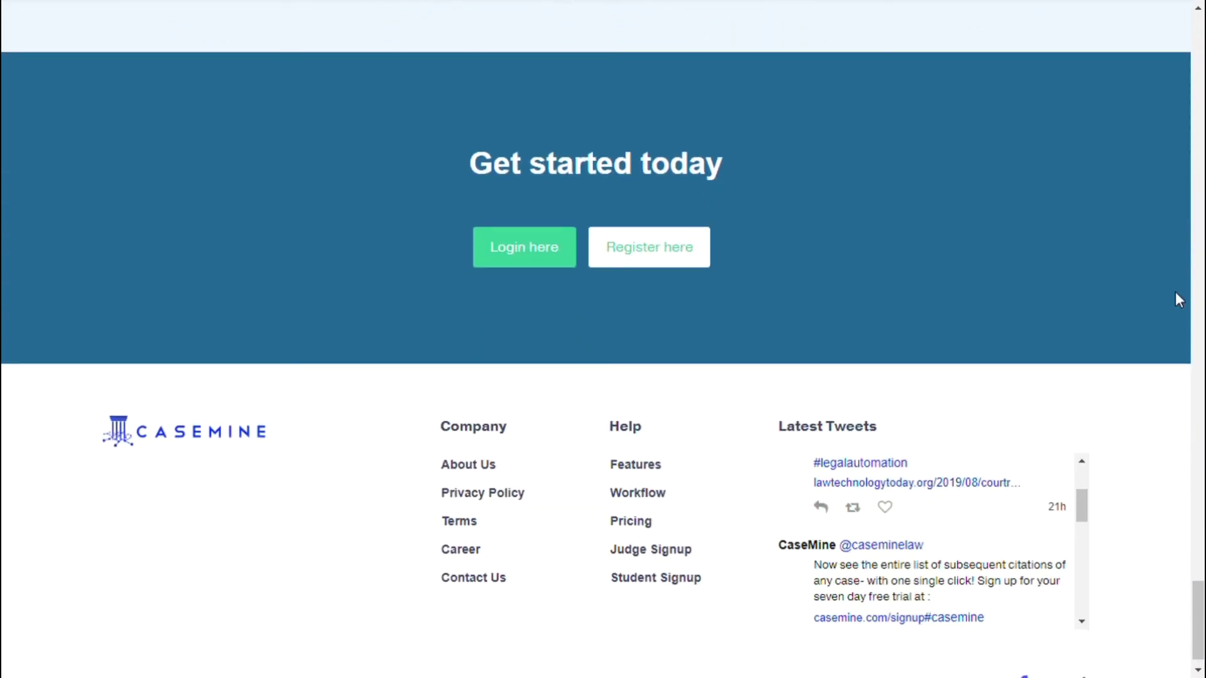